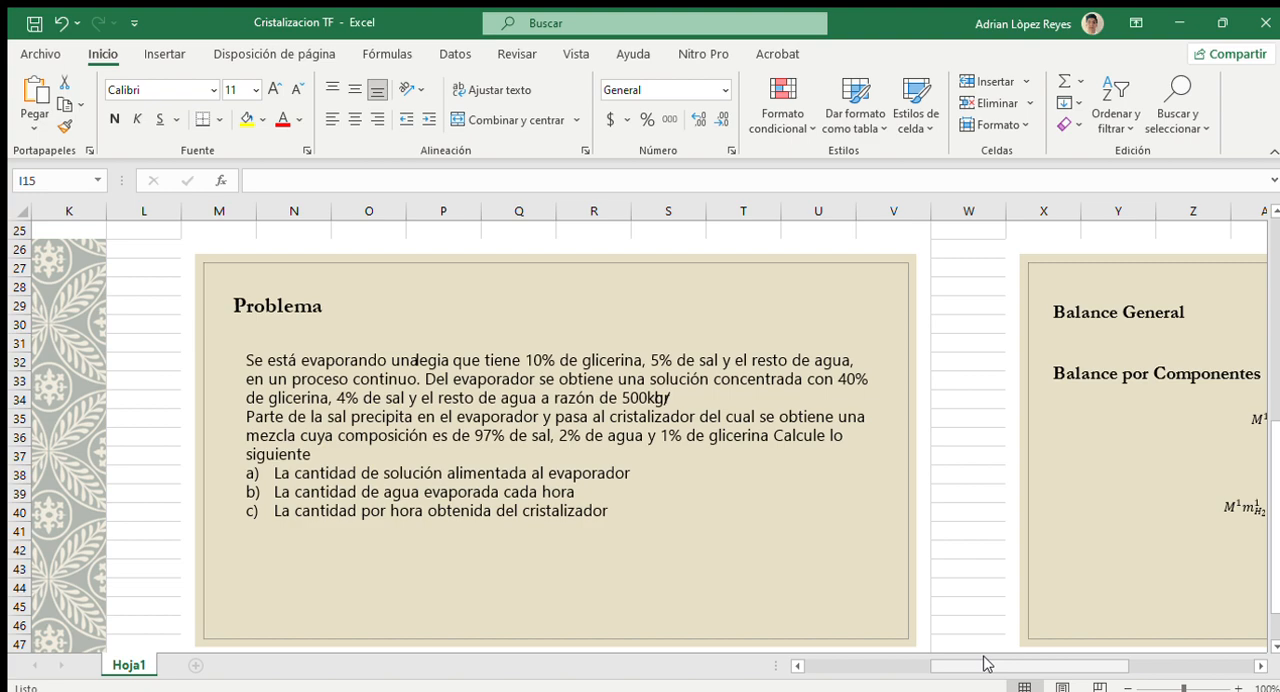
Step: Review the problem statement and the general and component balance equations, returning to the process diagram
drag(988, 665, 1106, 660)
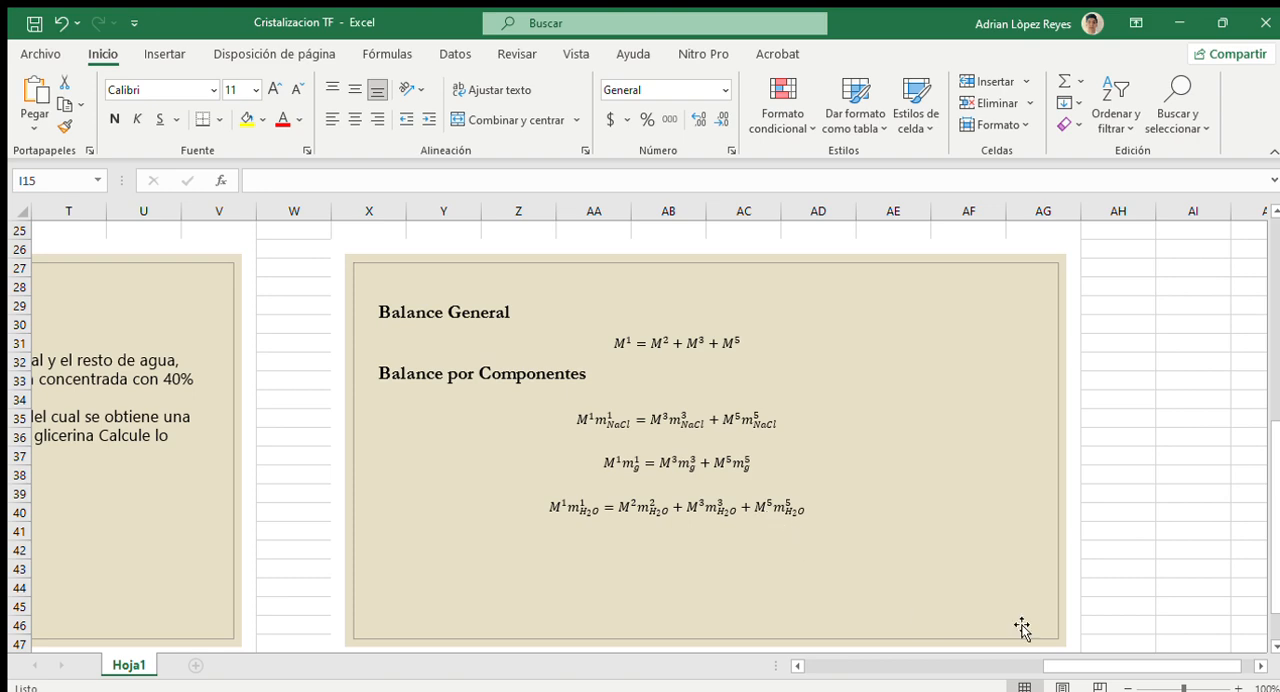
drag(1160, 665, 925, 667)
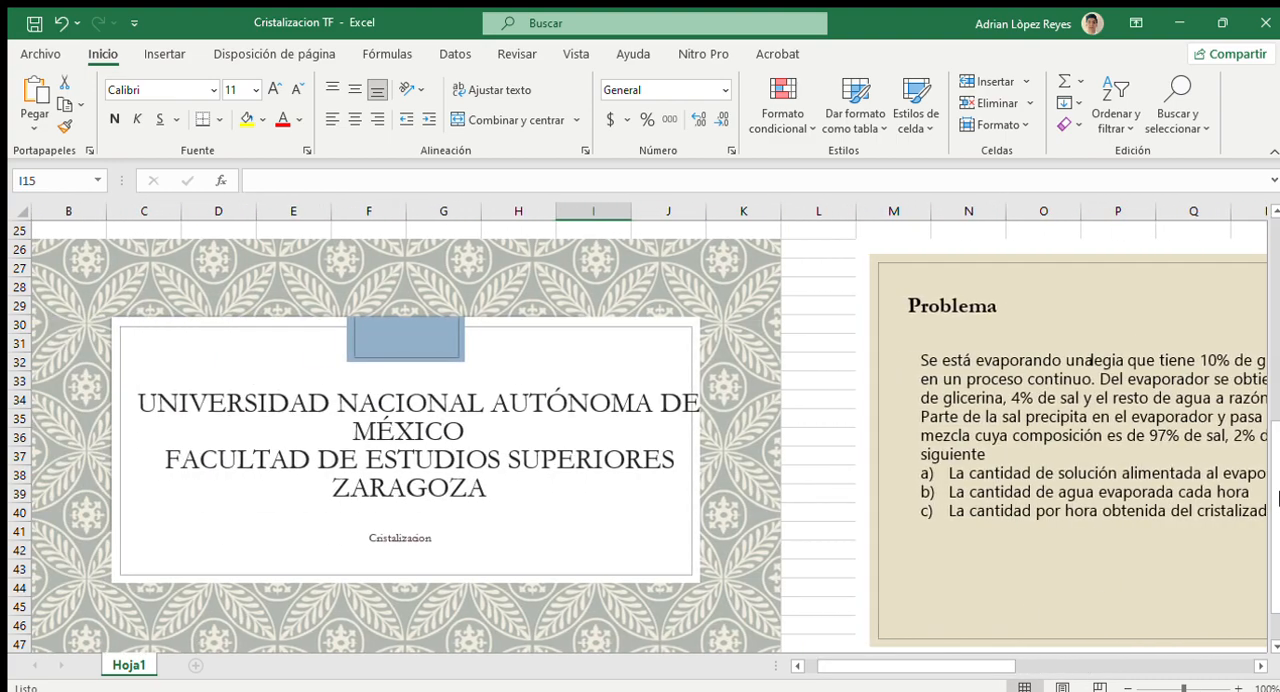
scroll(1258, 314, up, 7)
scroll(1258, 314, up, 1)
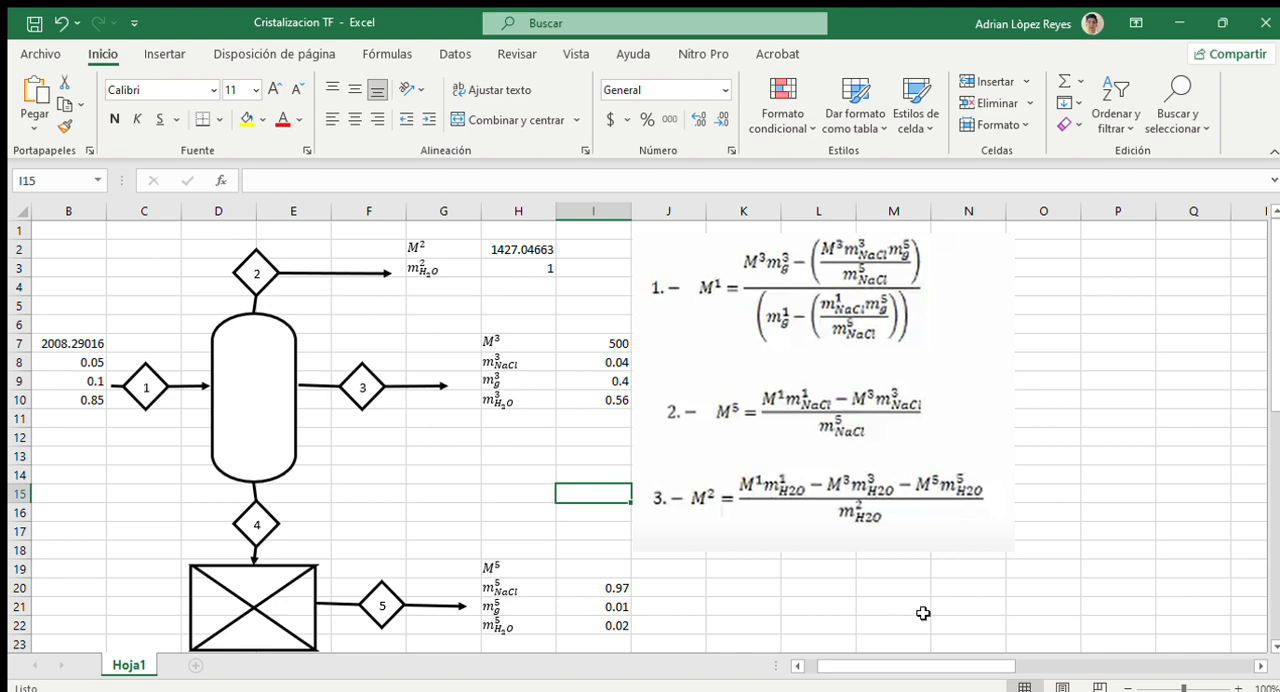
drag(927, 669, 915, 669)
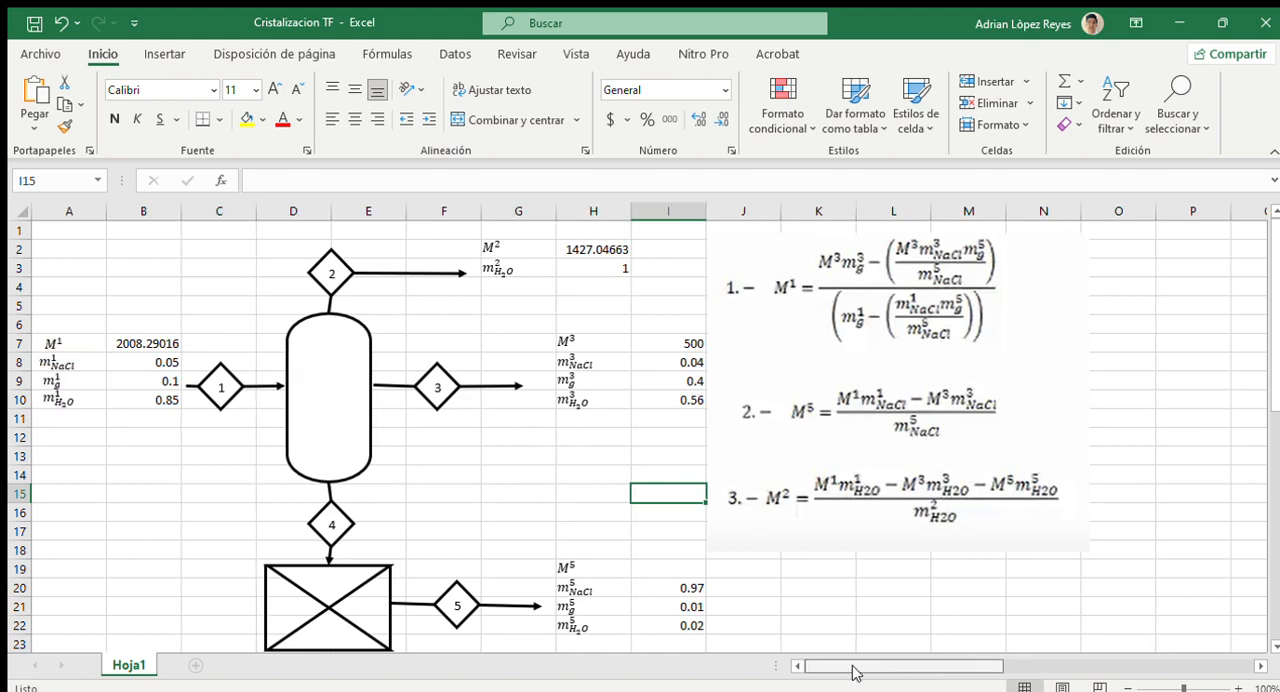
Step: Inspect the stream 1 composition values in B8 to B10 and the stream 2 water fraction in H3
click(124, 365)
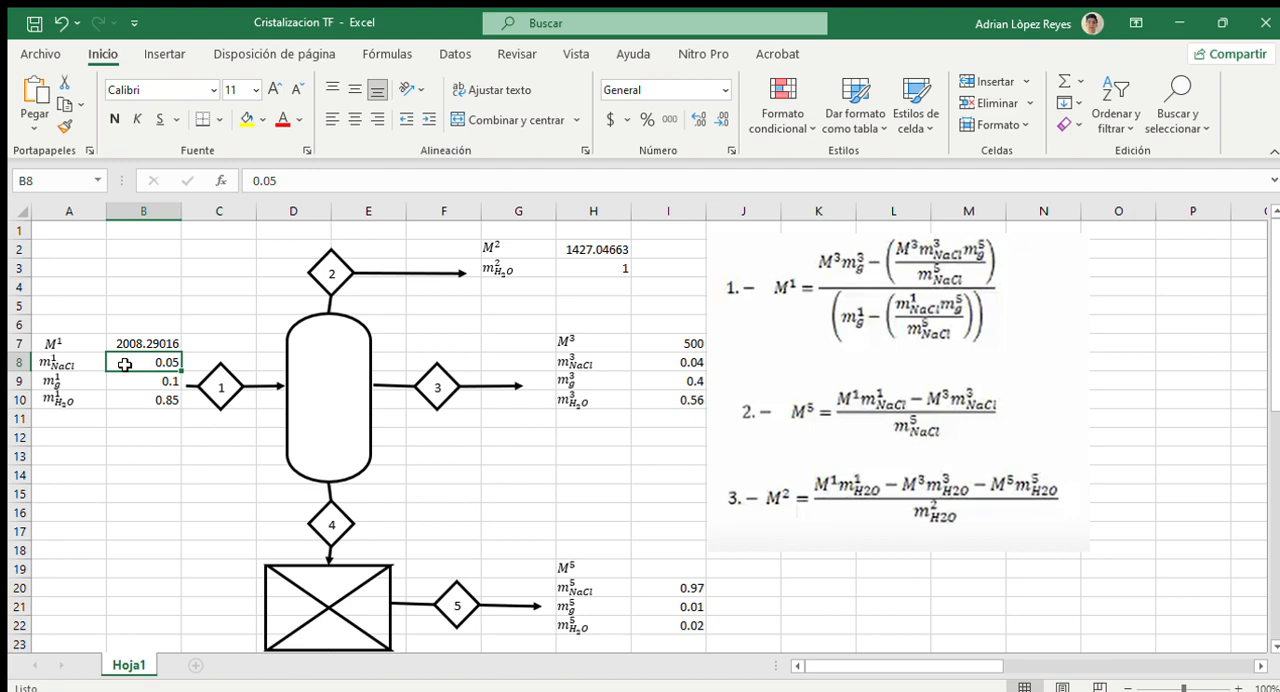
double_click(130, 385)
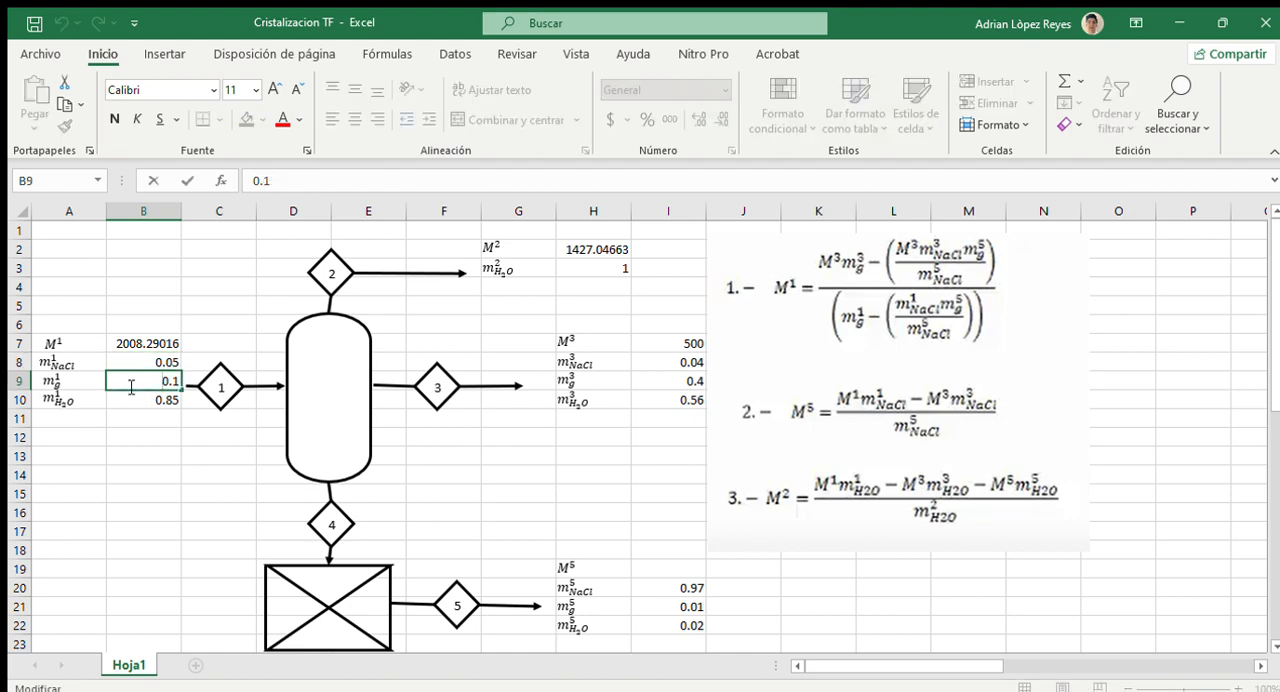
double_click(128, 361)
click(130, 380)
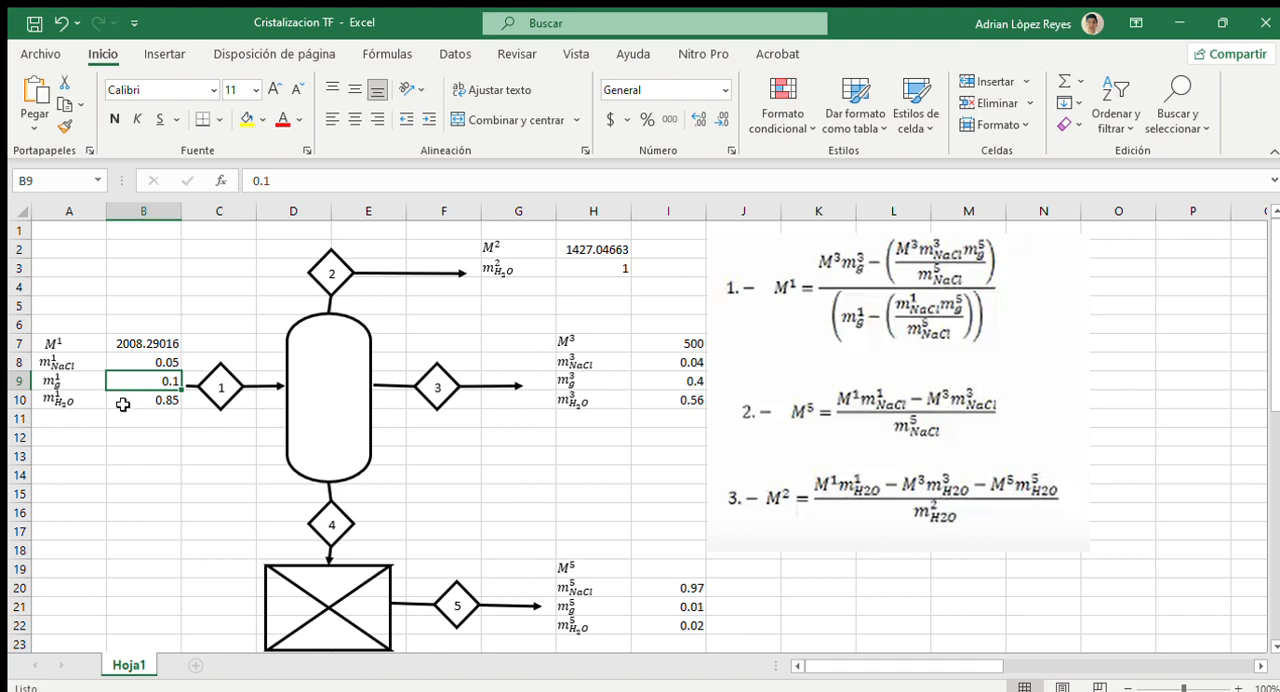
click(122, 404)
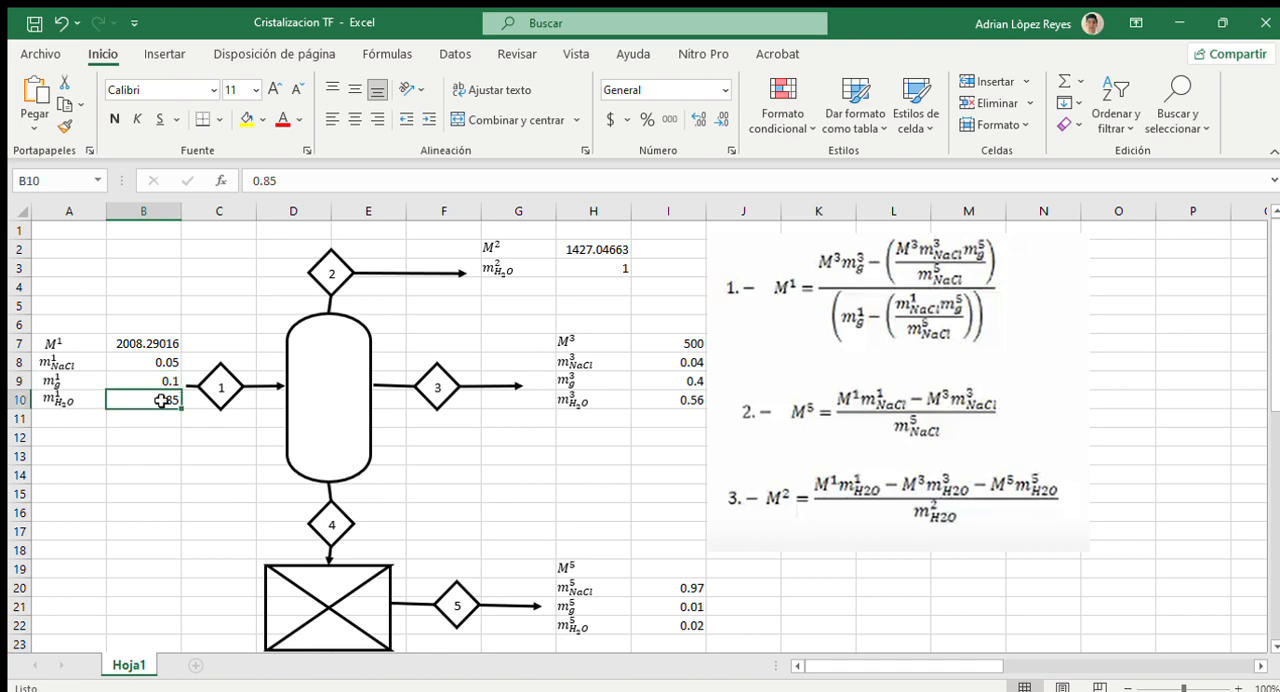
click(565, 270)
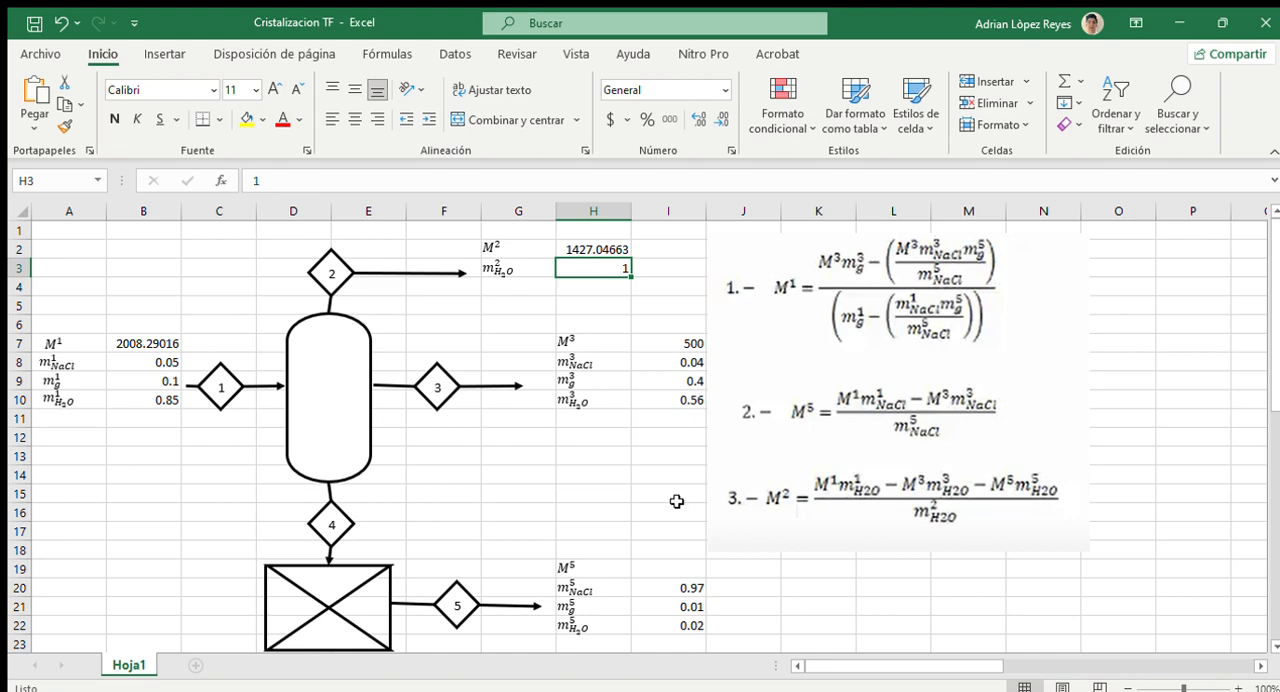
Step: Inspect the stream 3 flow and composition values in I7 to I10
click(646, 347)
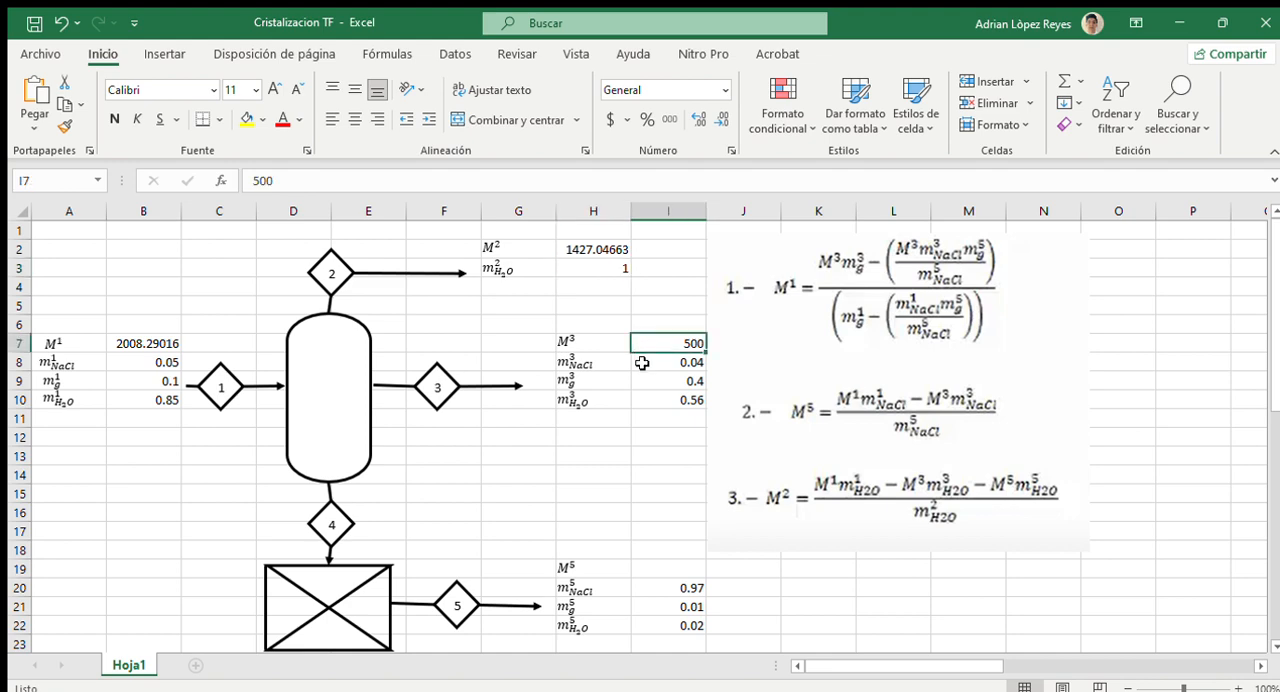
click(641, 363)
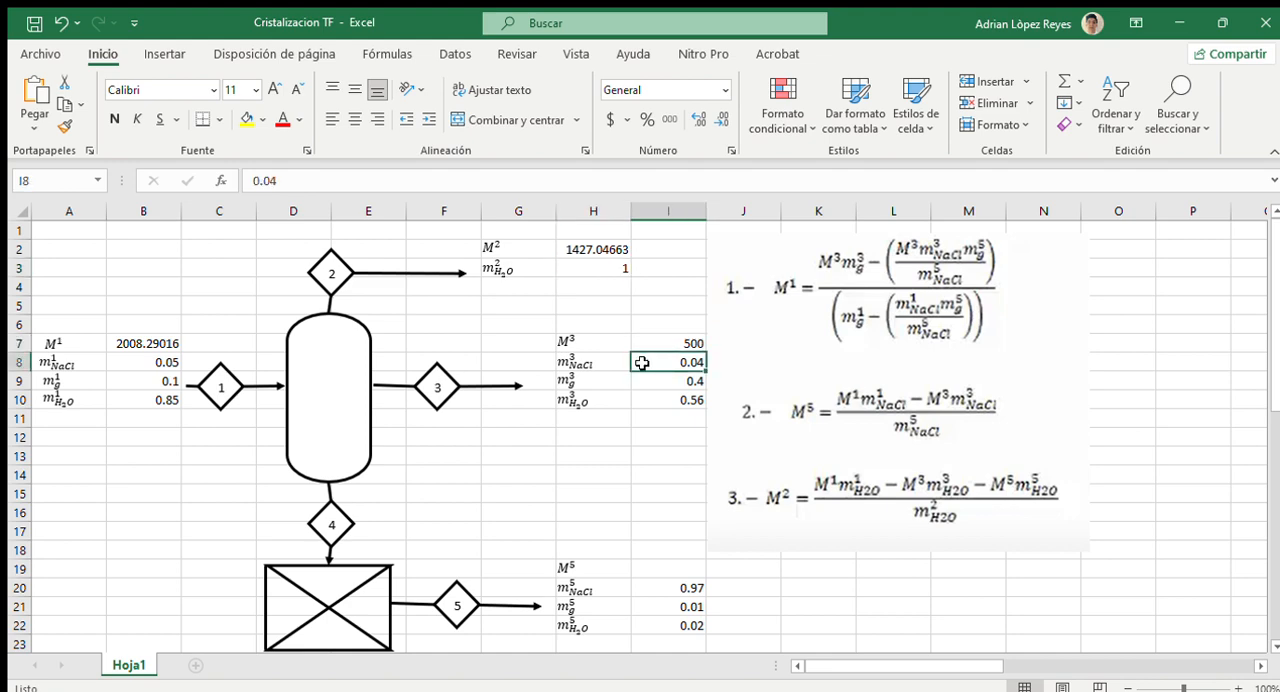
click(641, 385)
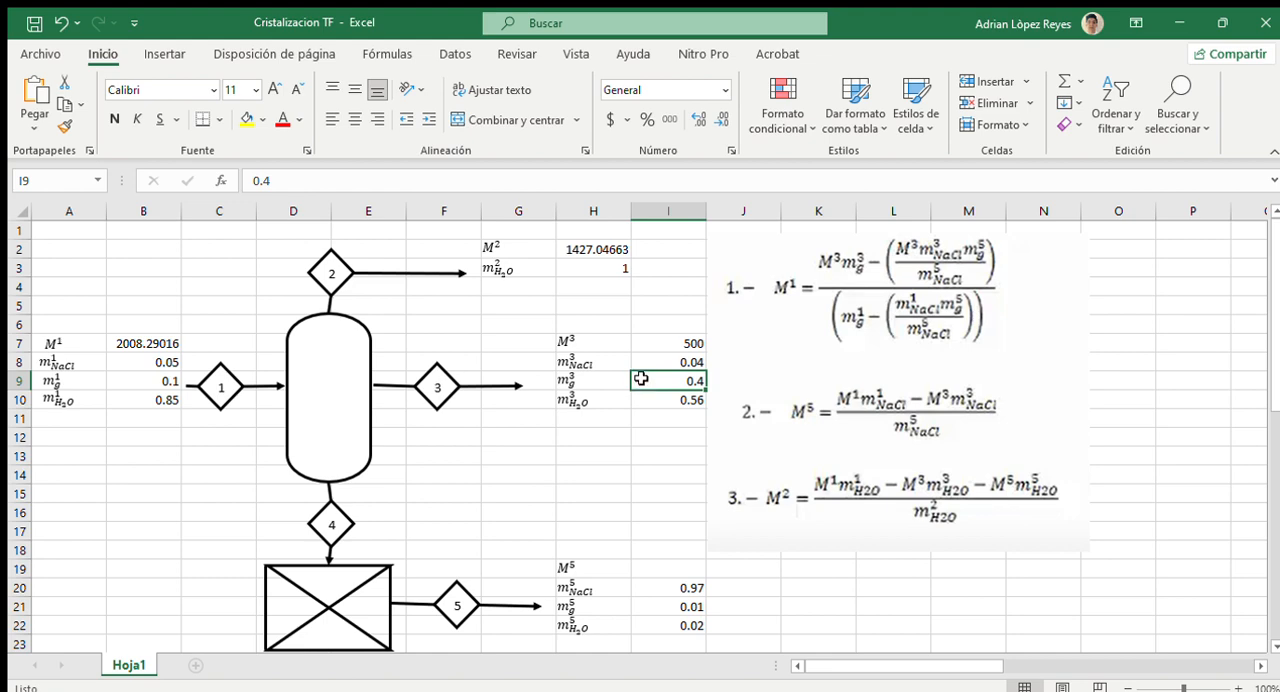
click(646, 402)
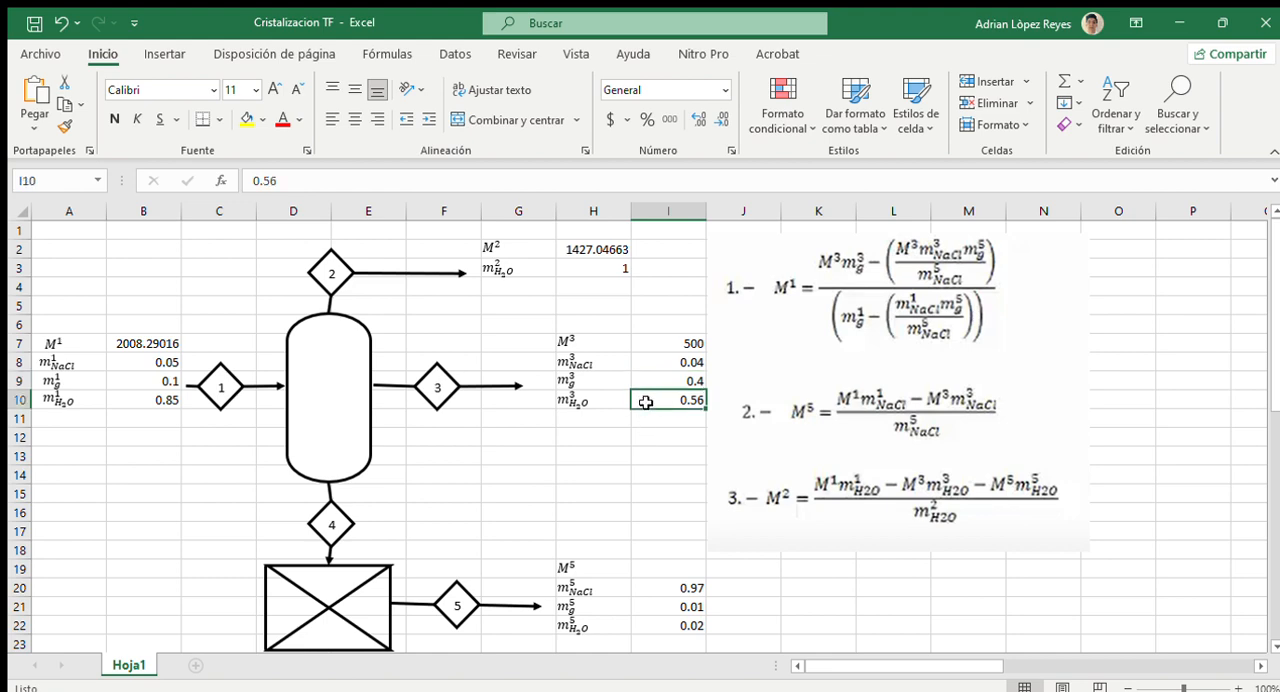
scroll(646, 402, down, 2)
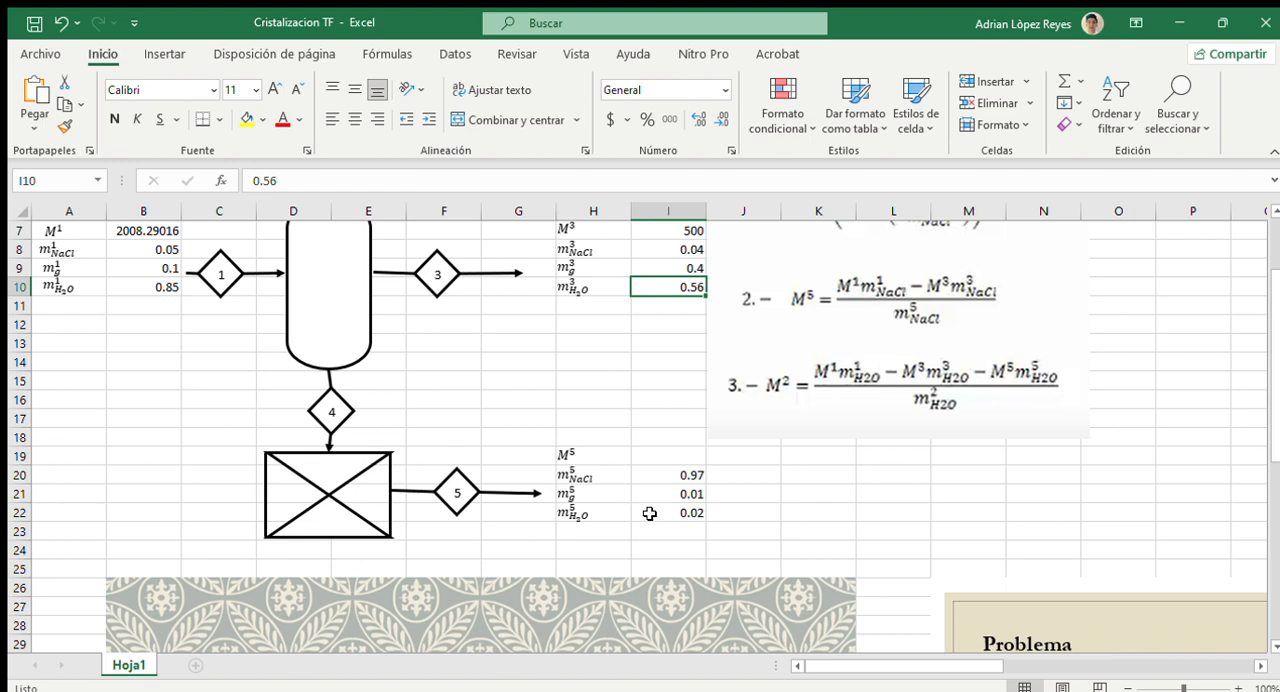
scroll(649, 513, up, 2)
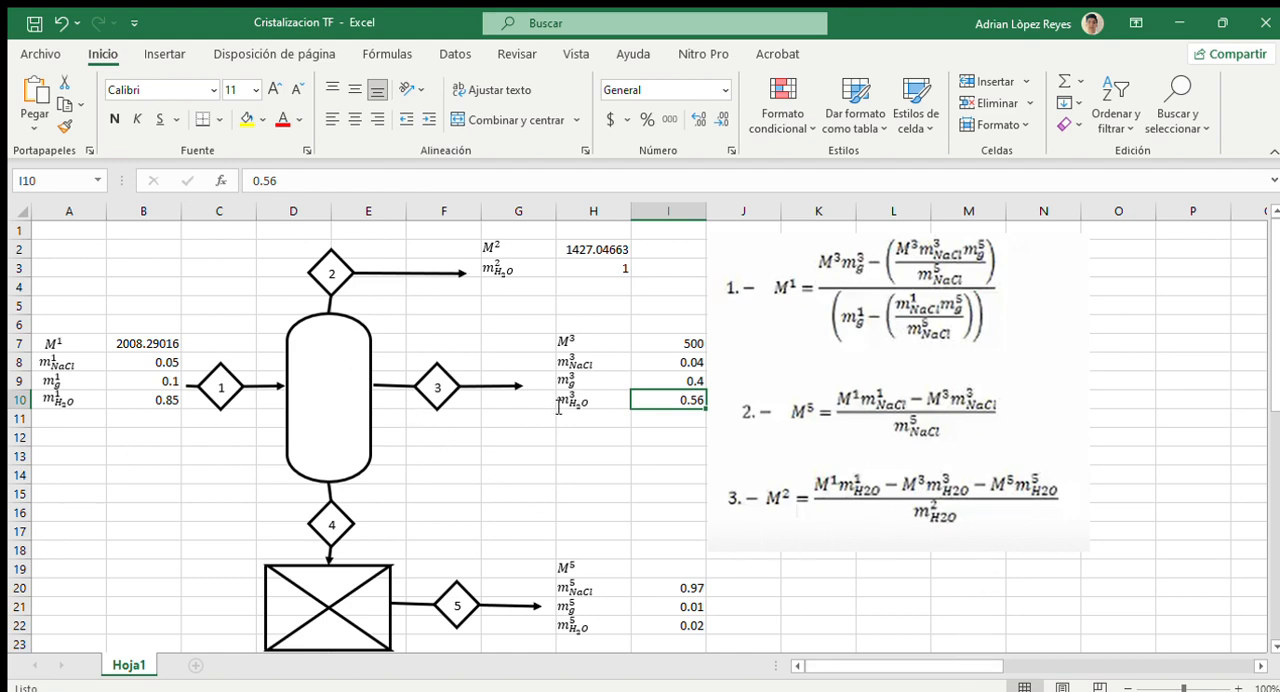
Step: Examine the formulas computing M¹ in B7 and M² in H2
click(110, 343)
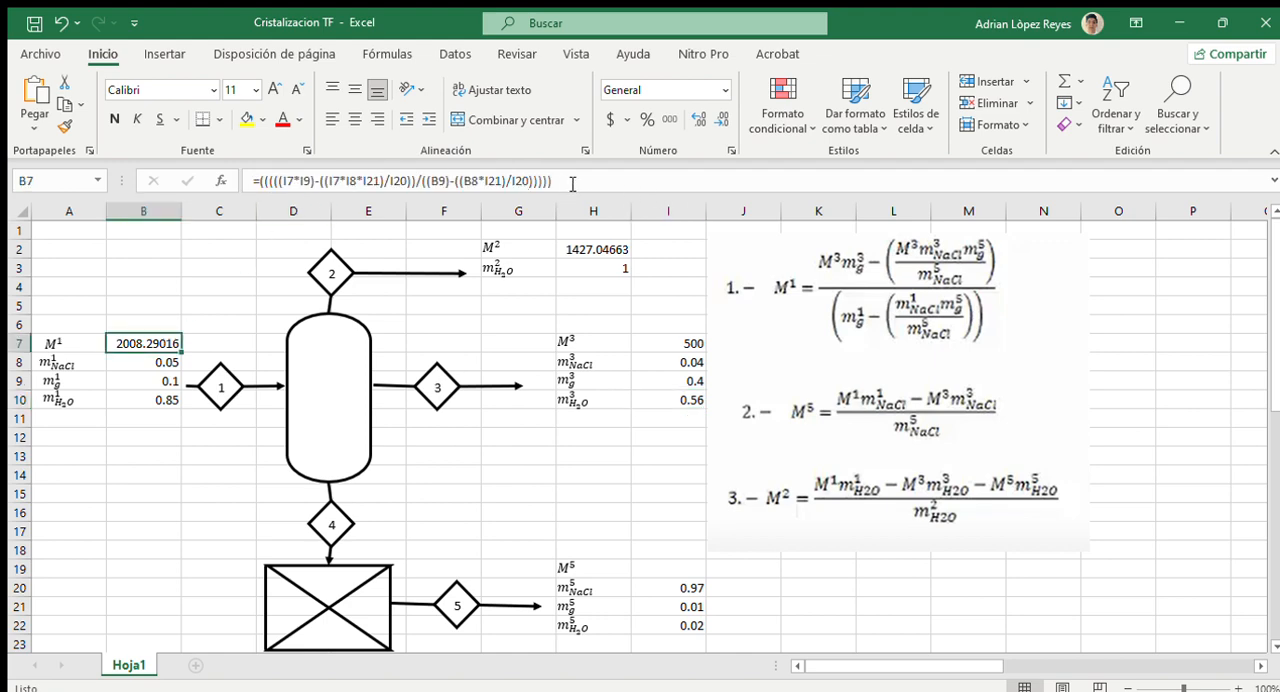
click(572, 181)
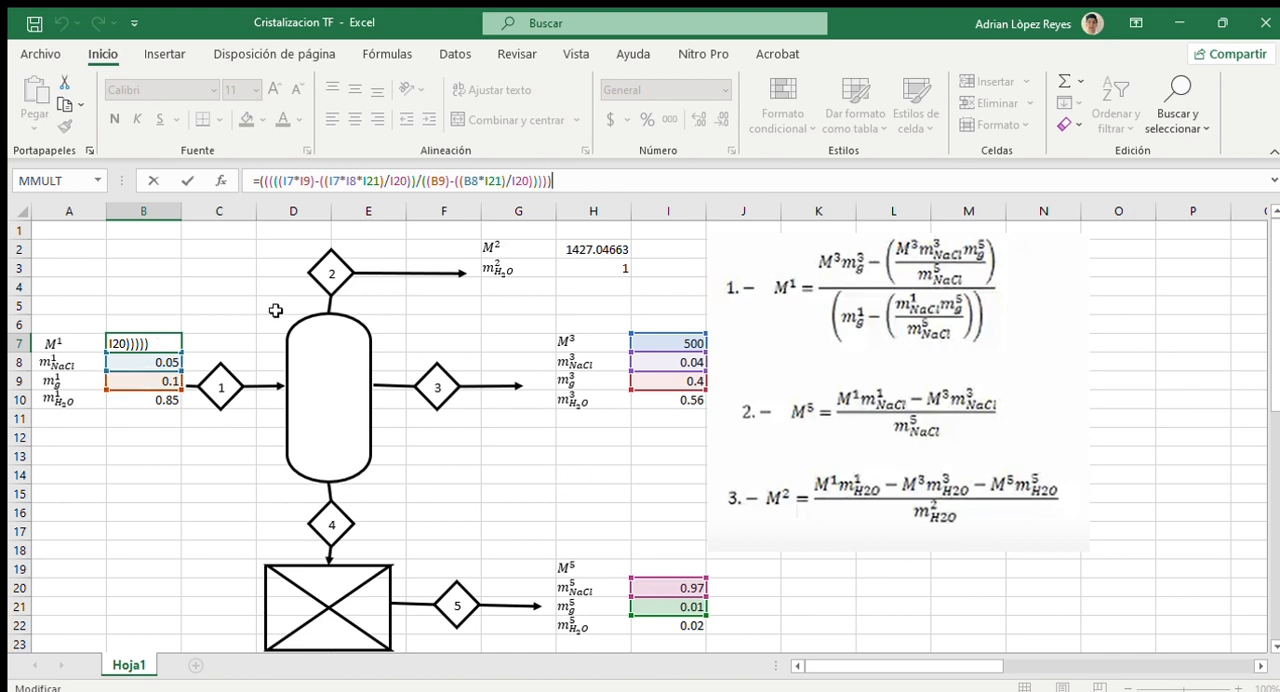
key(Return)
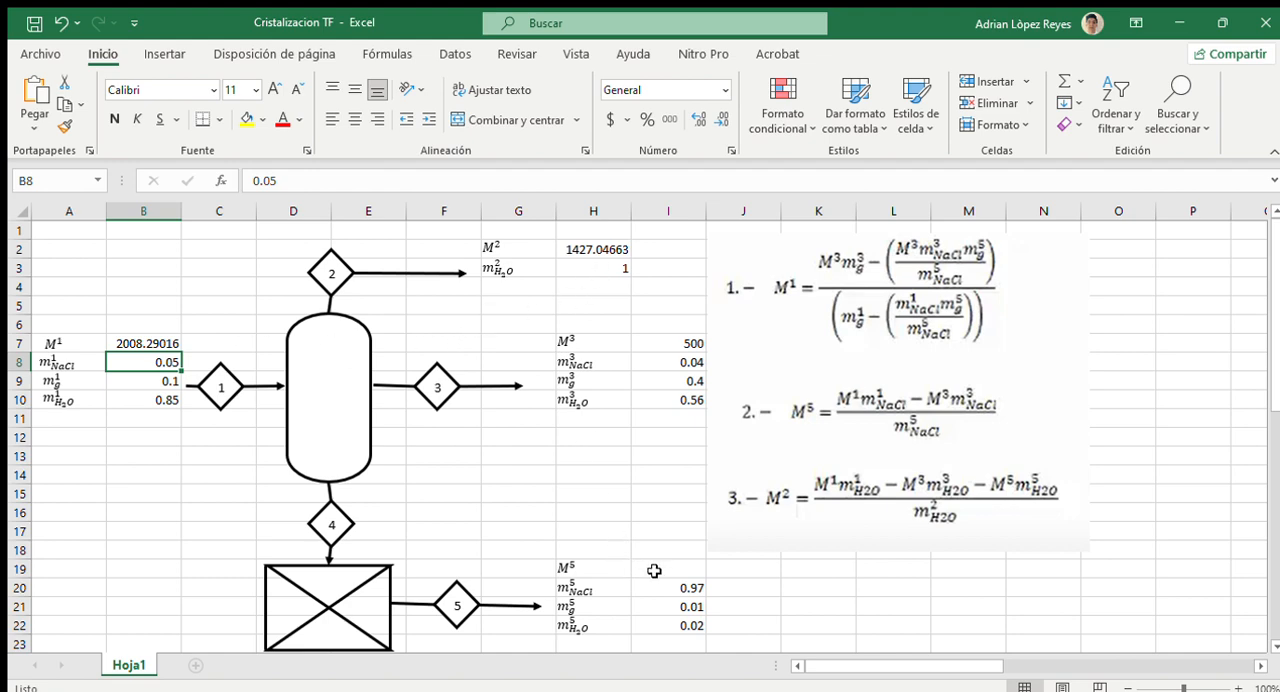
click(560, 254)
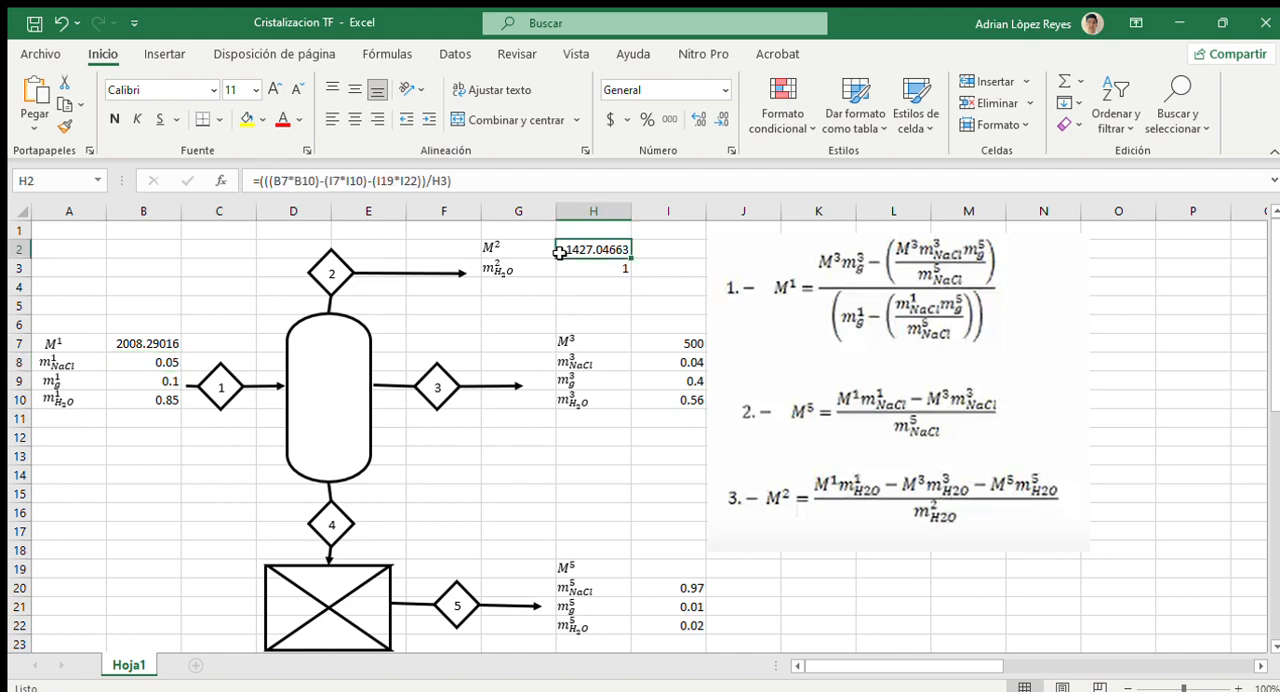
click(460, 178)
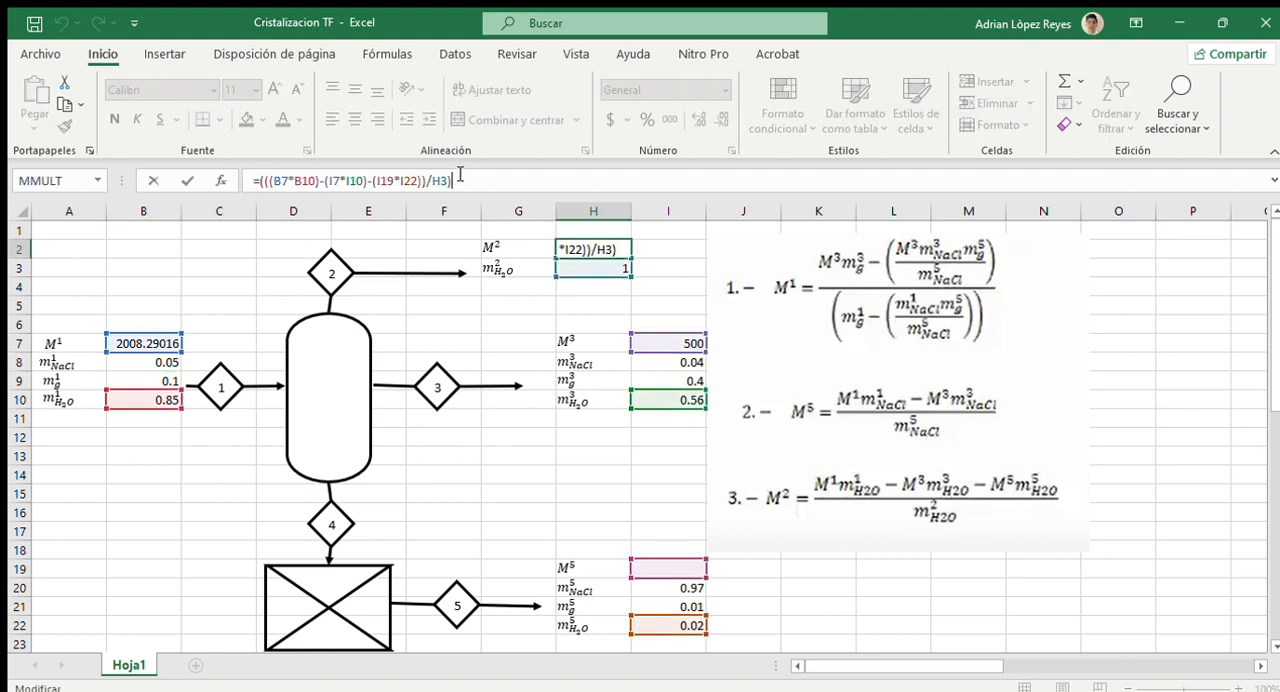
click(662, 552)
Step: Enter the formula =(((B7*B8)-(I7*I8))/I20) in I19 to compute the stream 5 flow M⁵
click(655, 568)
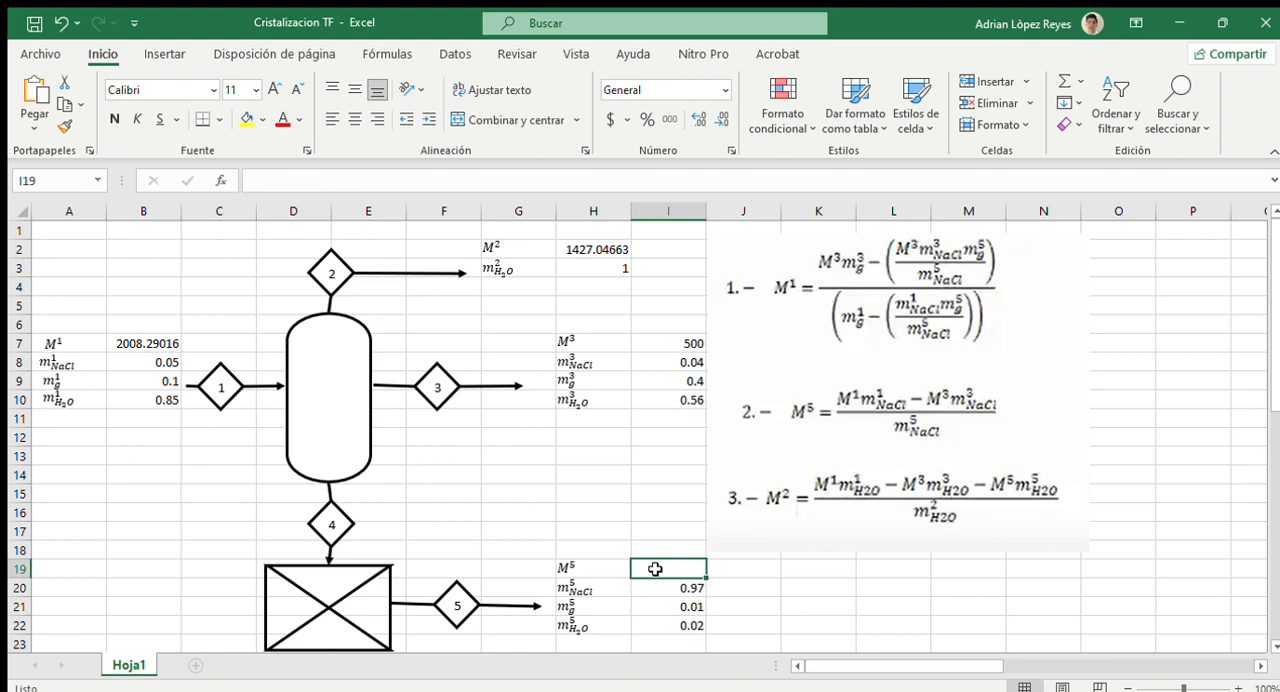
text(=)
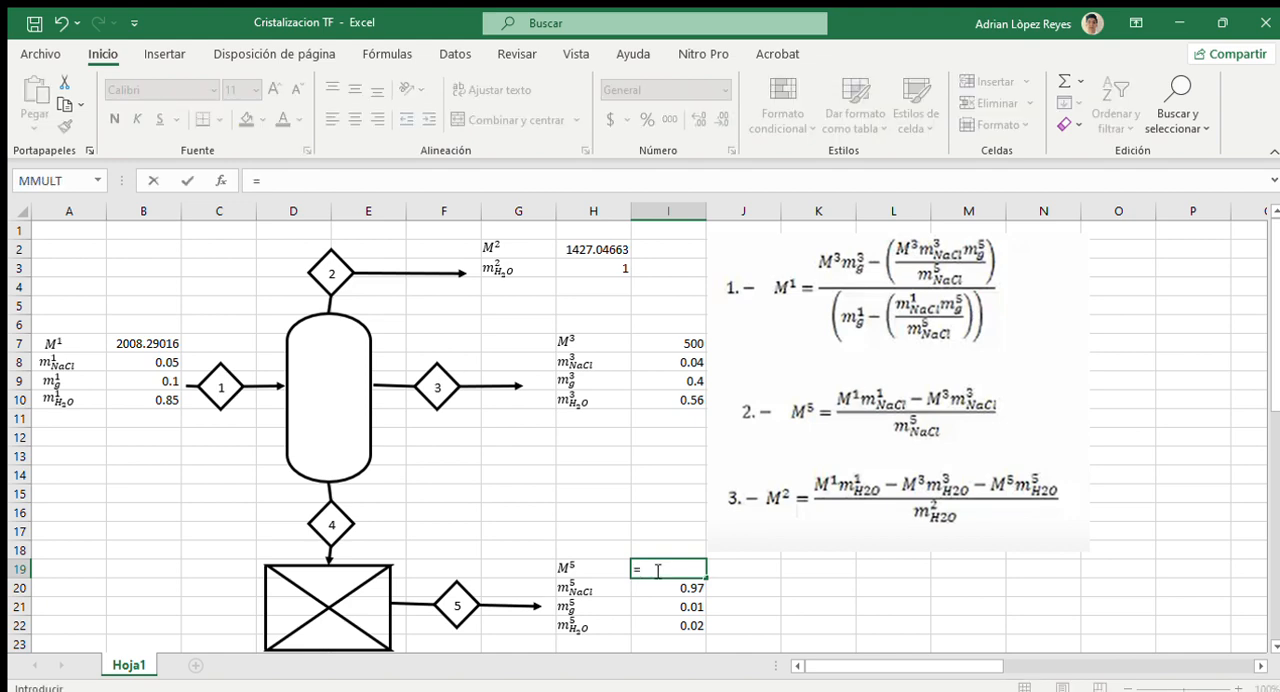
text(((()
click(111, 344)
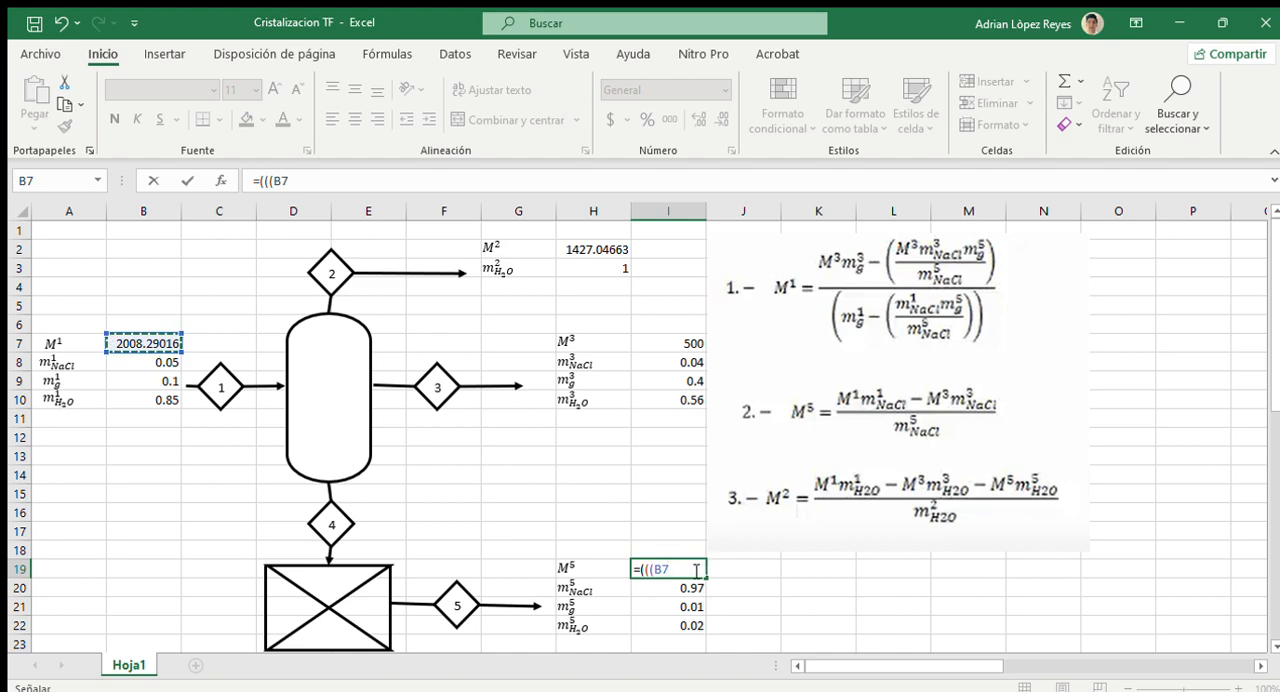
text(*)
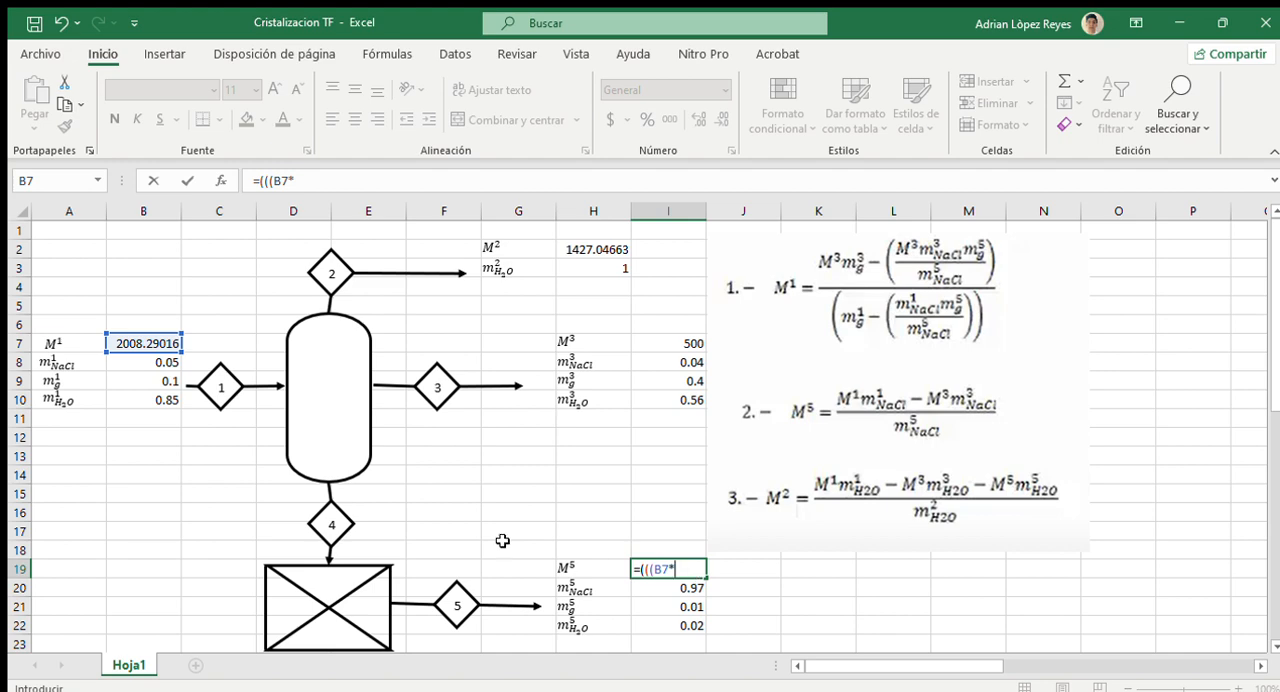
click(130, 363)
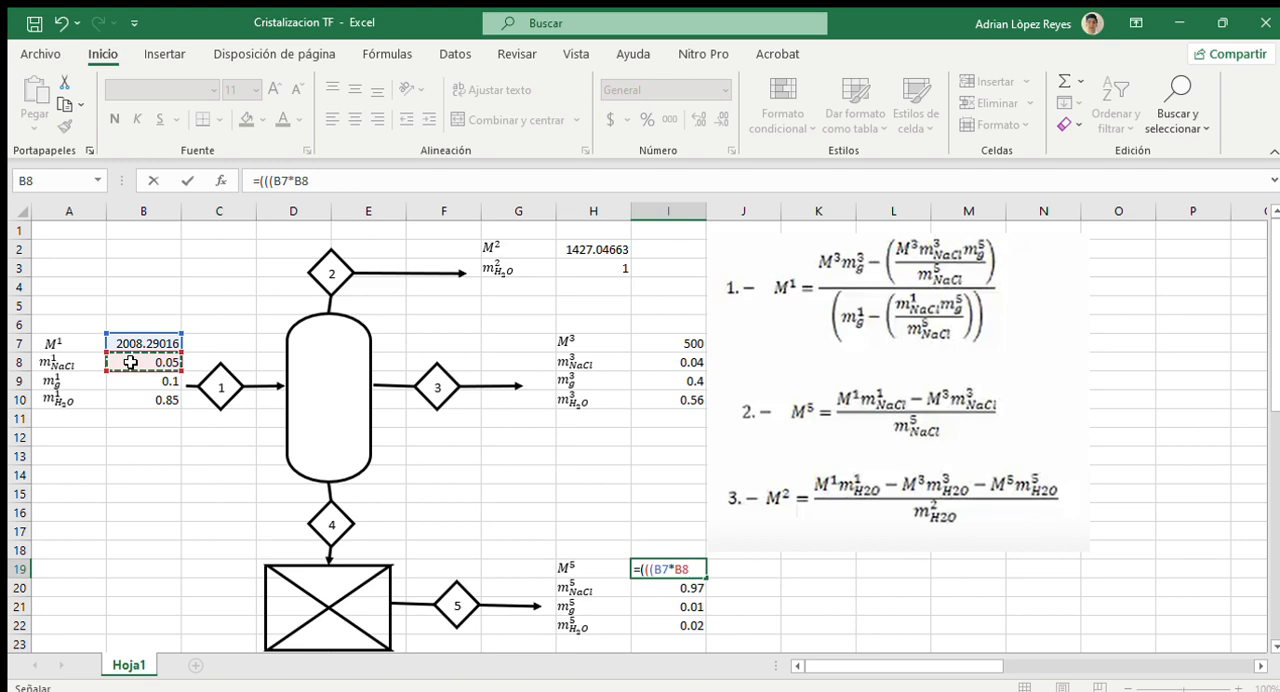
text())
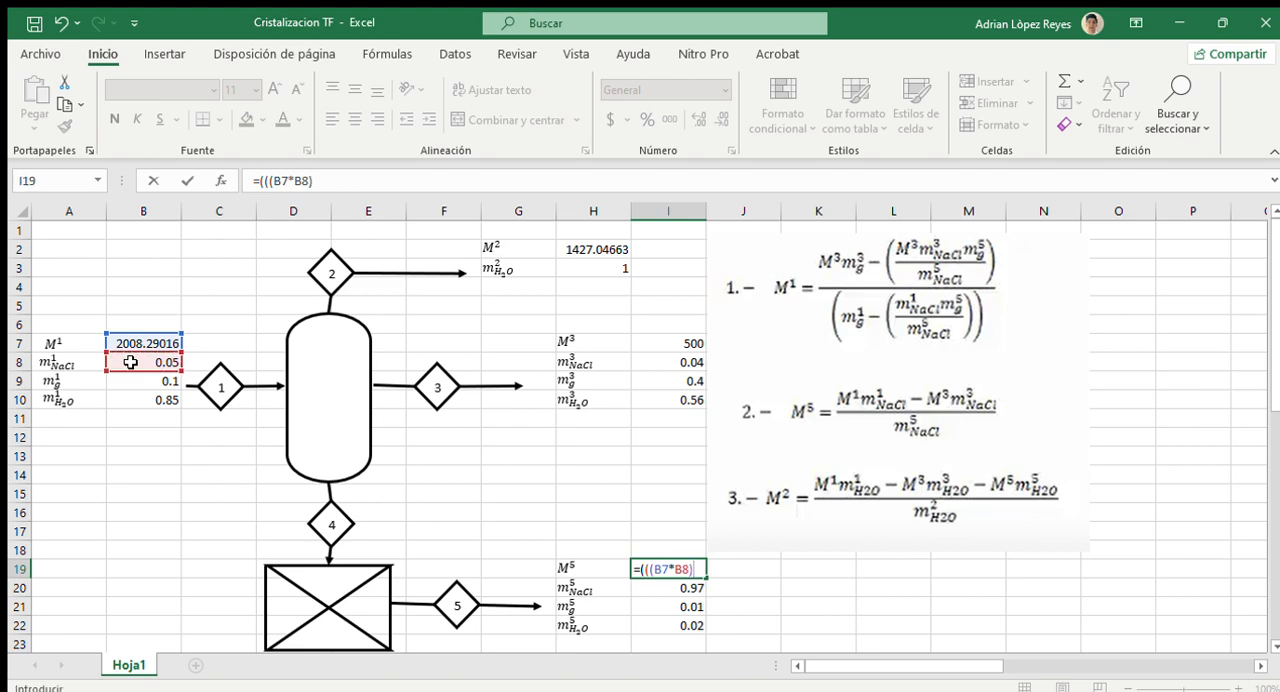
text(-()
click(662, 344)
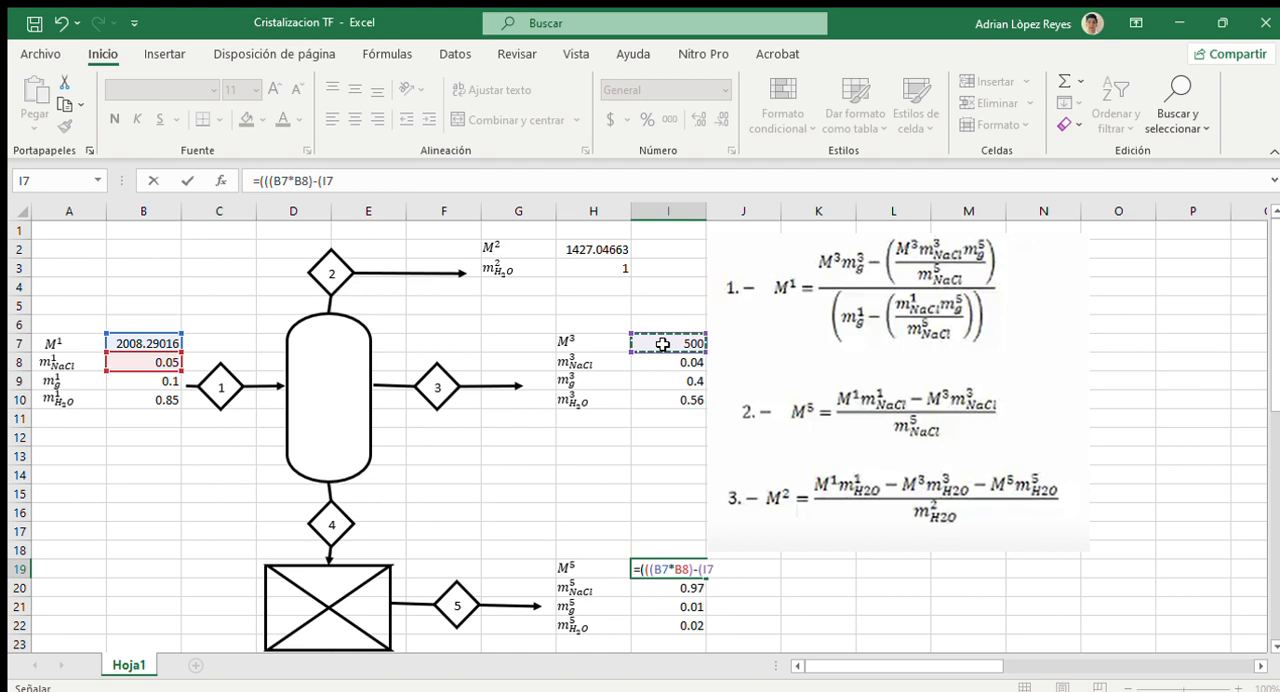
text(*)
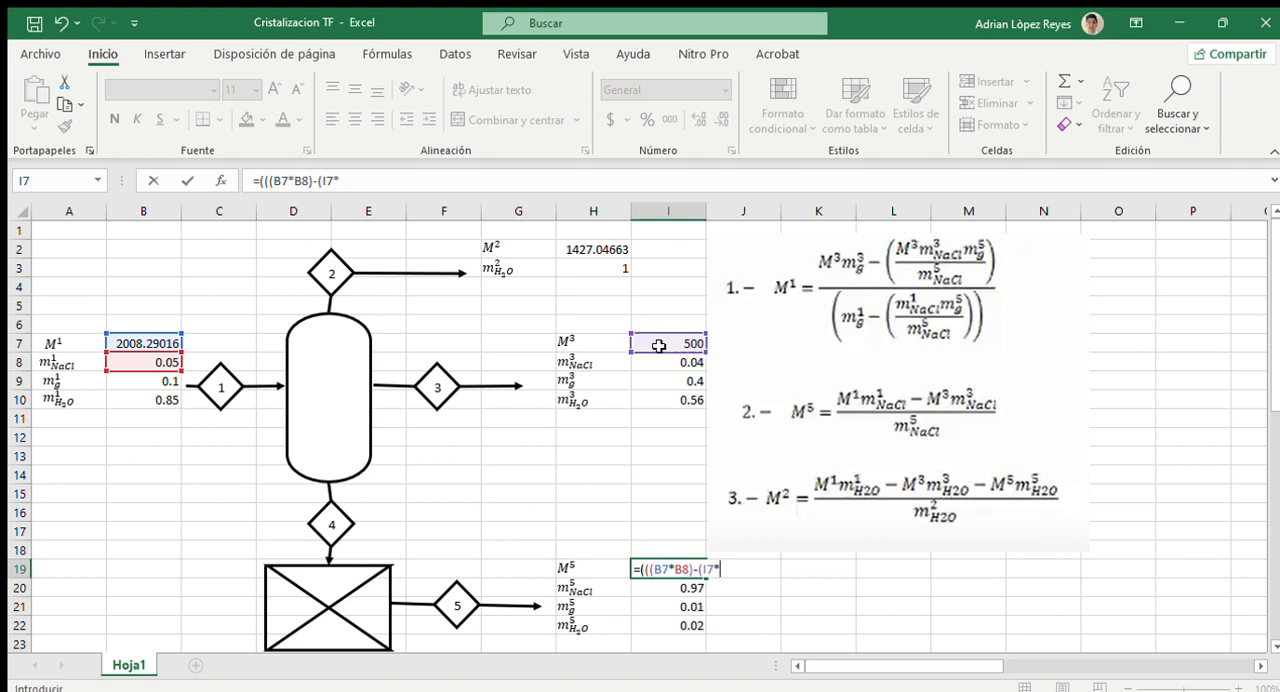
click(656, 362)
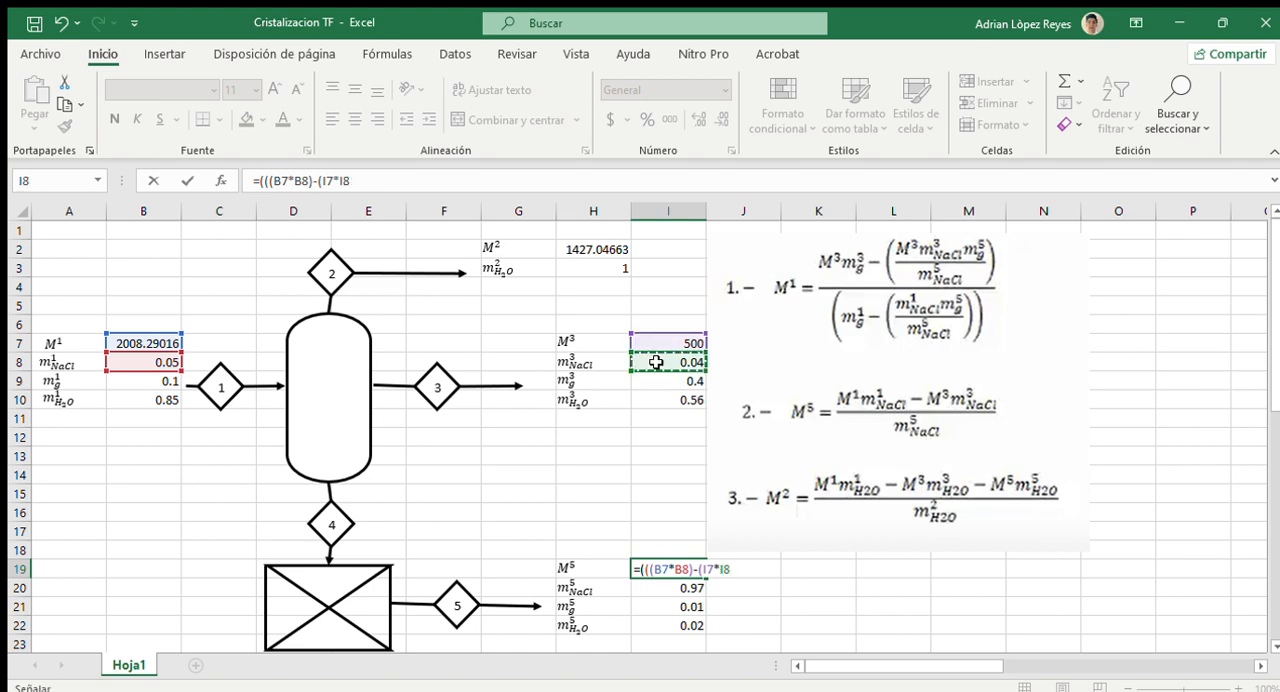
text()))
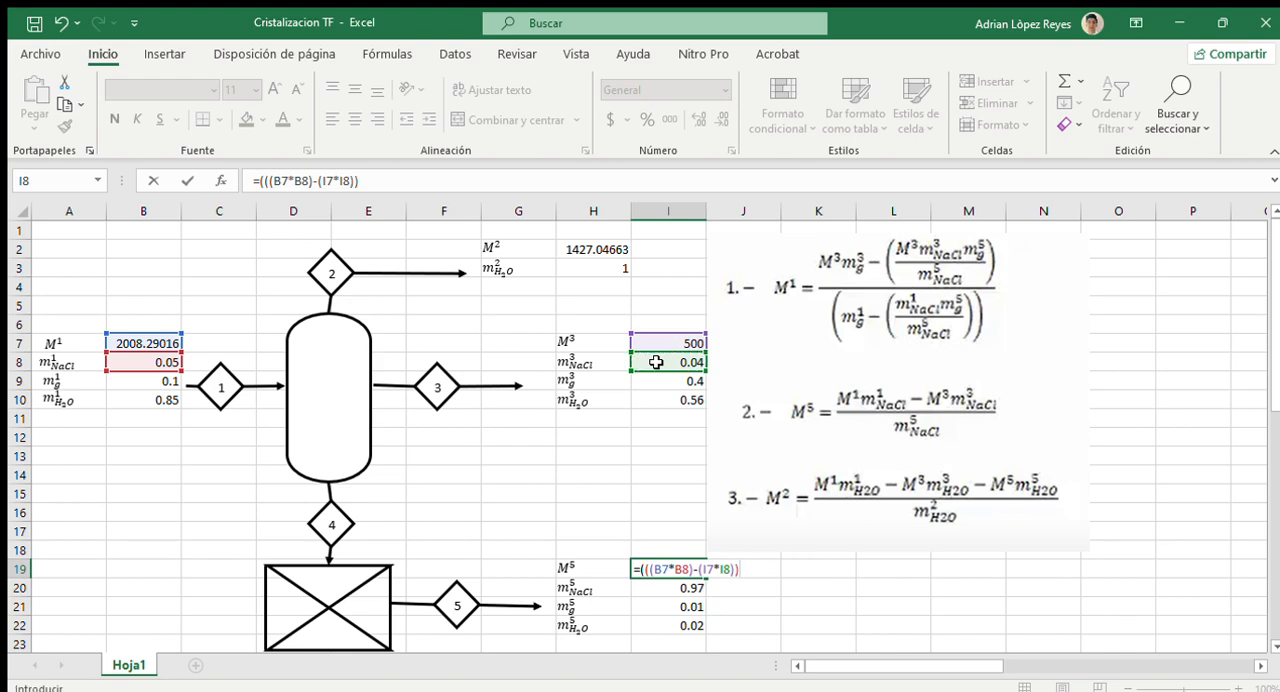
text(/)
click(652, 589)
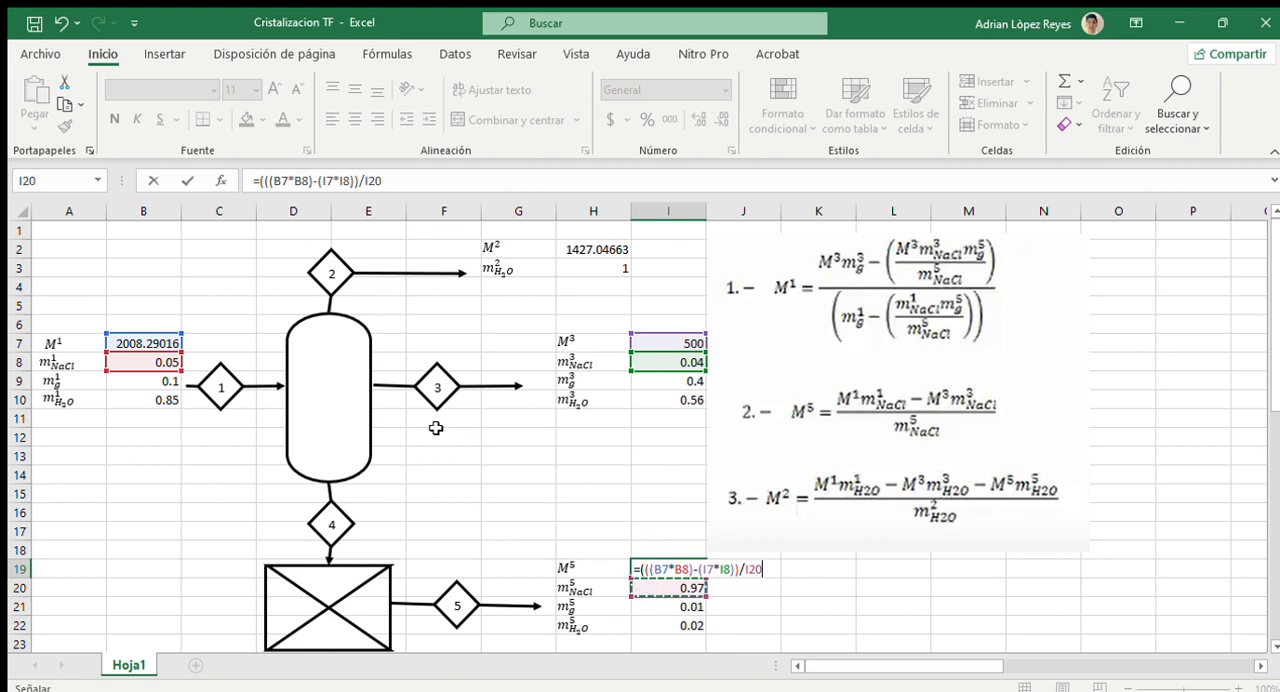
text())
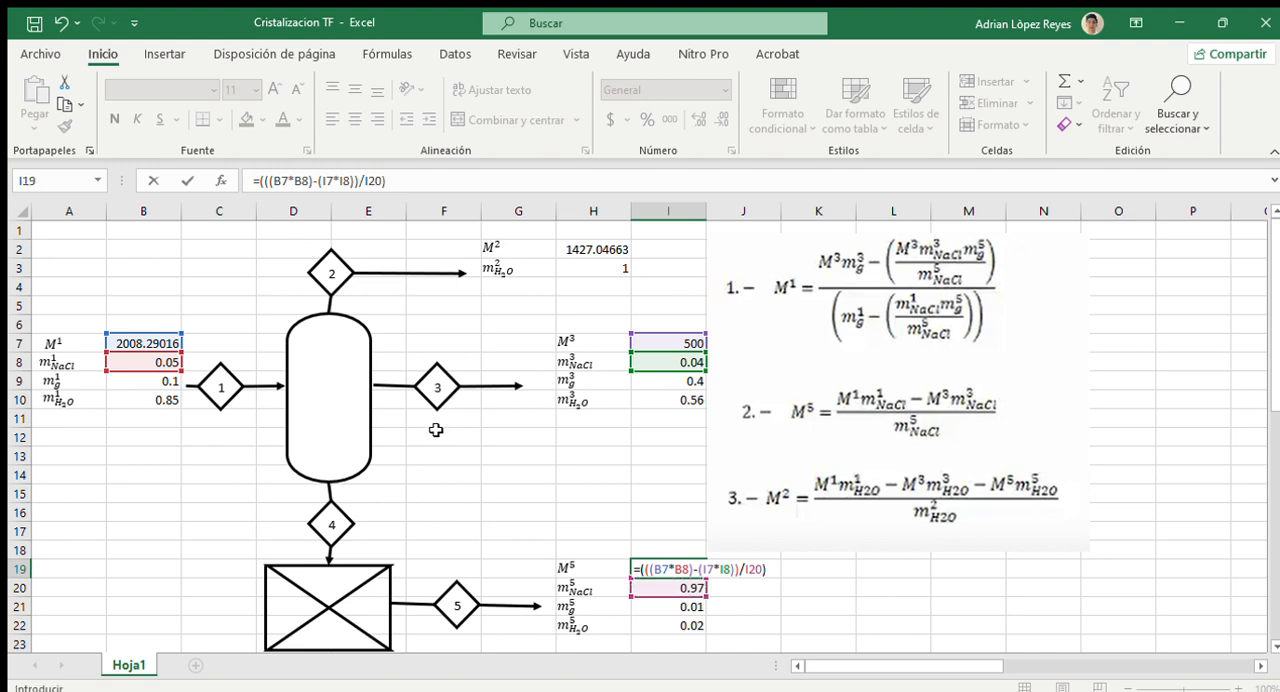
key(Return)
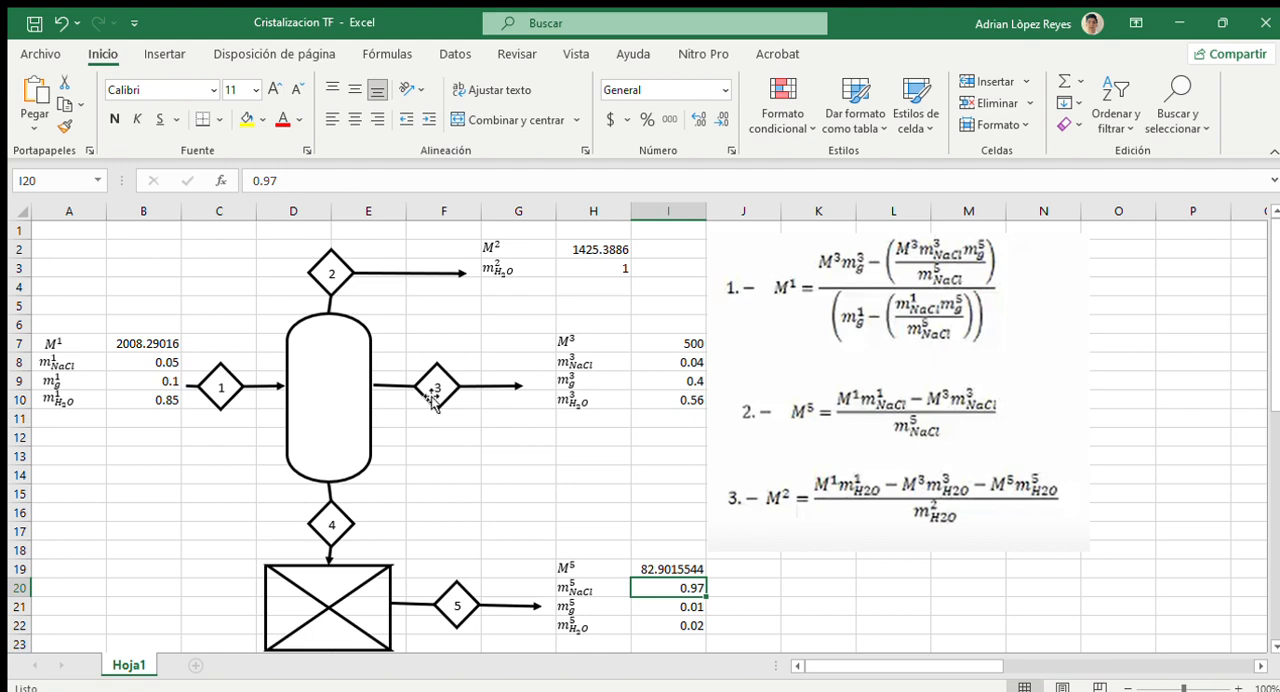
Step: Re-examine the M² formula in H2 and confirm it unchanged
click(568, 253)
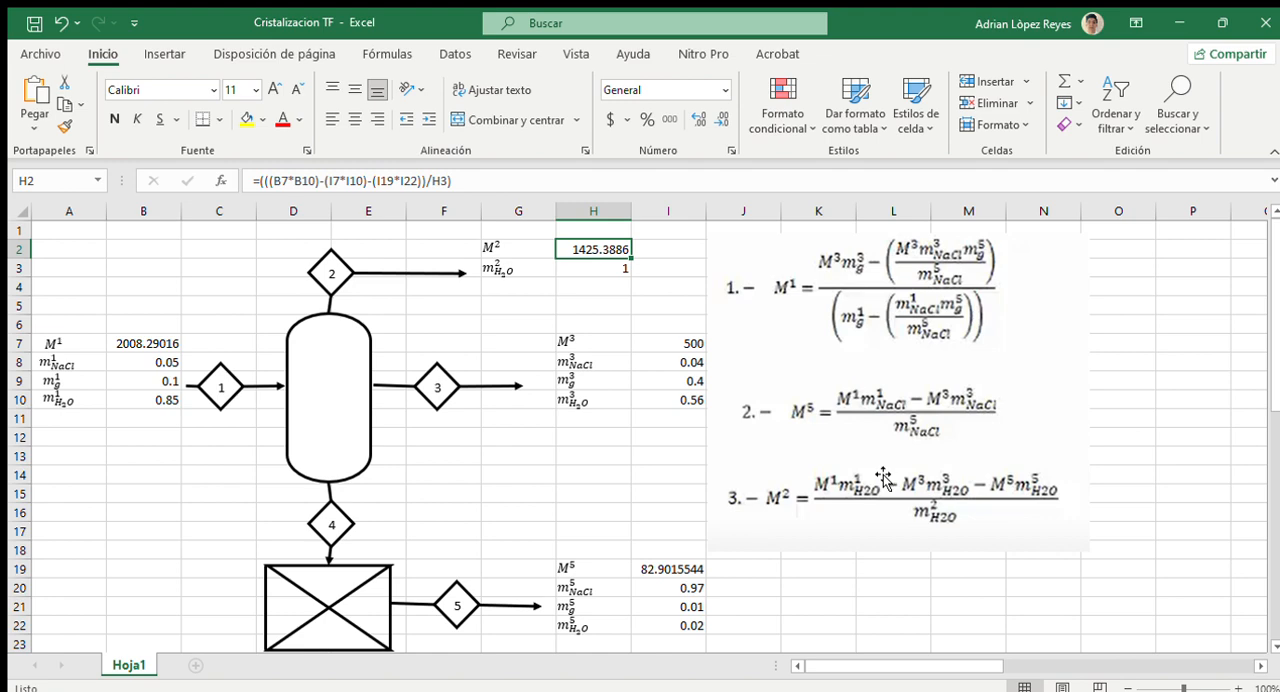
click(465, 181)
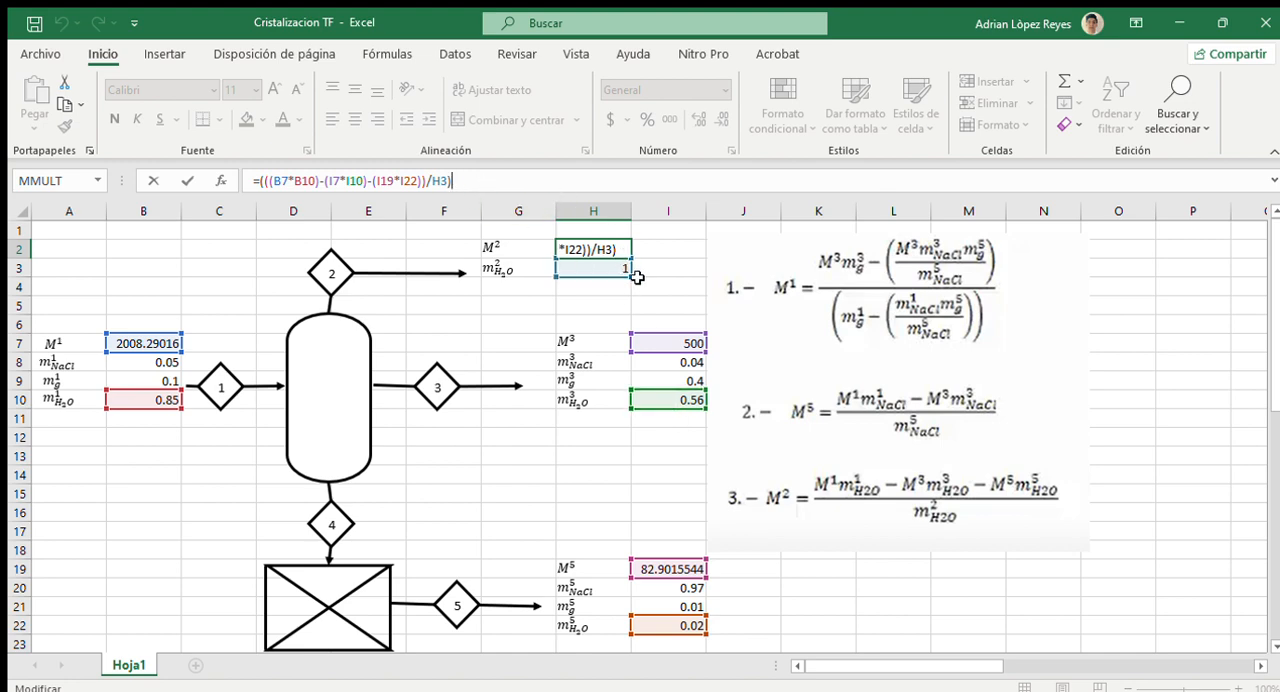
key(ctrl+Return)
key(Return)
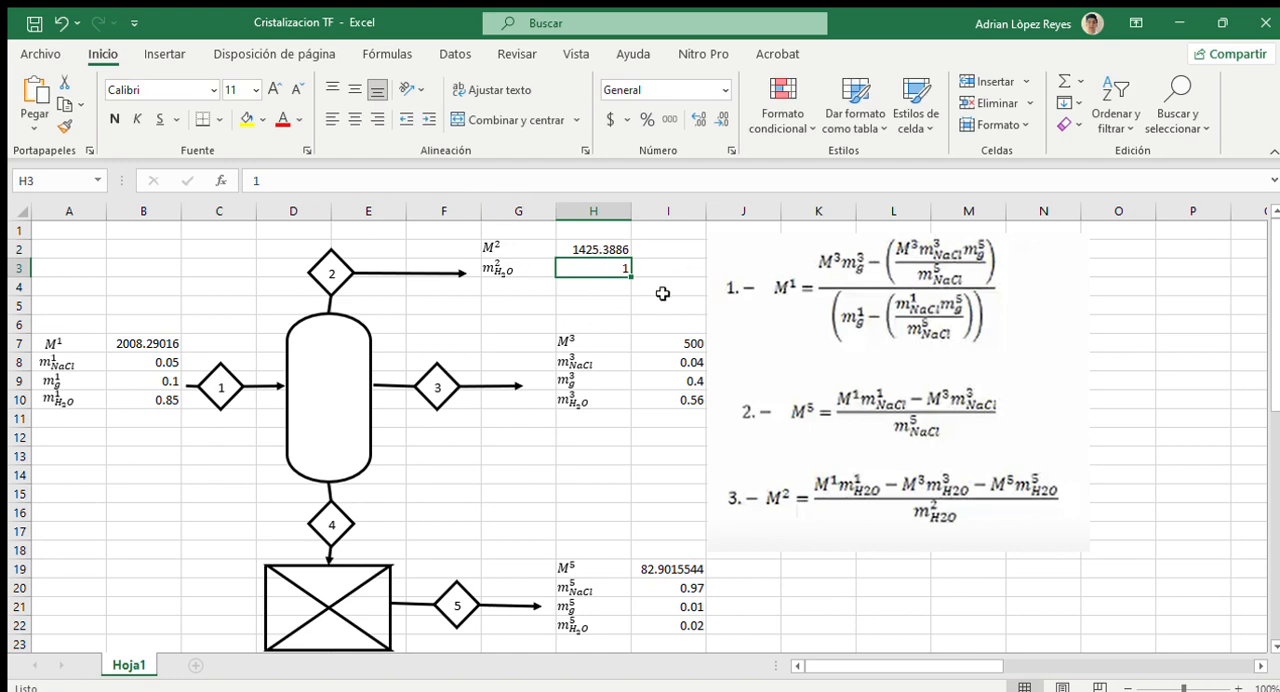
scroll(585, 377, down, 1)
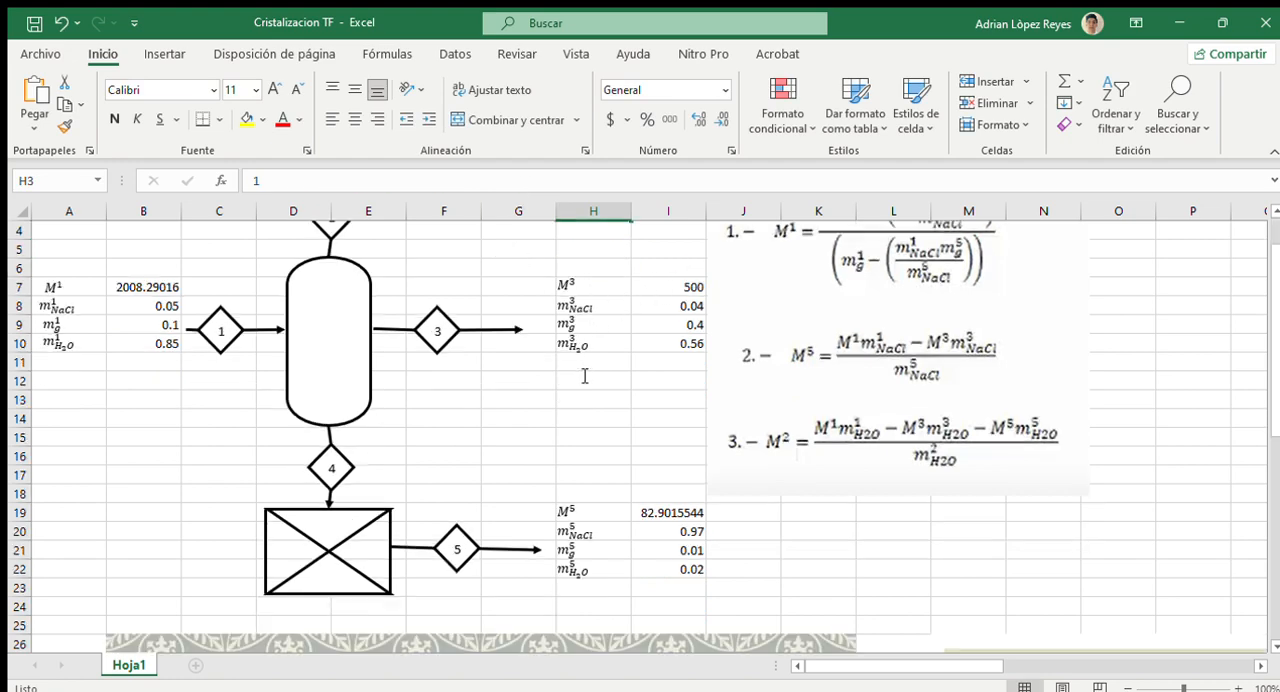
scroll(585, 377, up, 1)
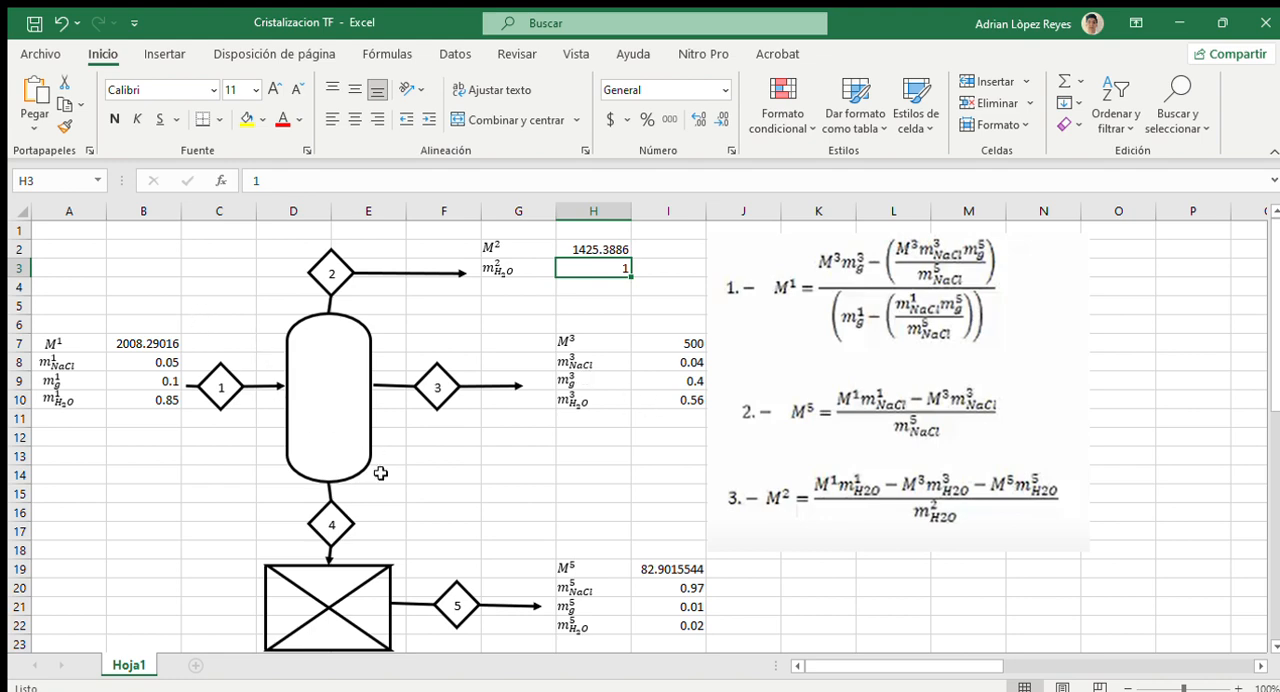
click(535, 474)
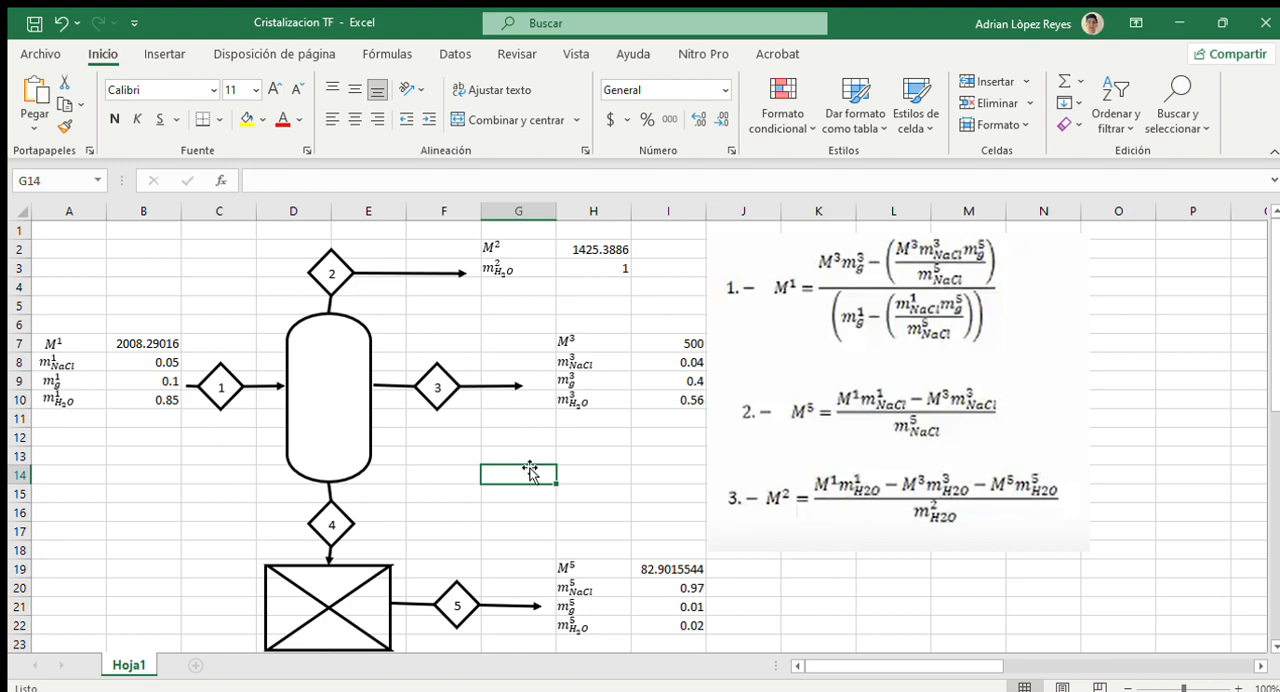
click(612, 471)
click(510, 474)
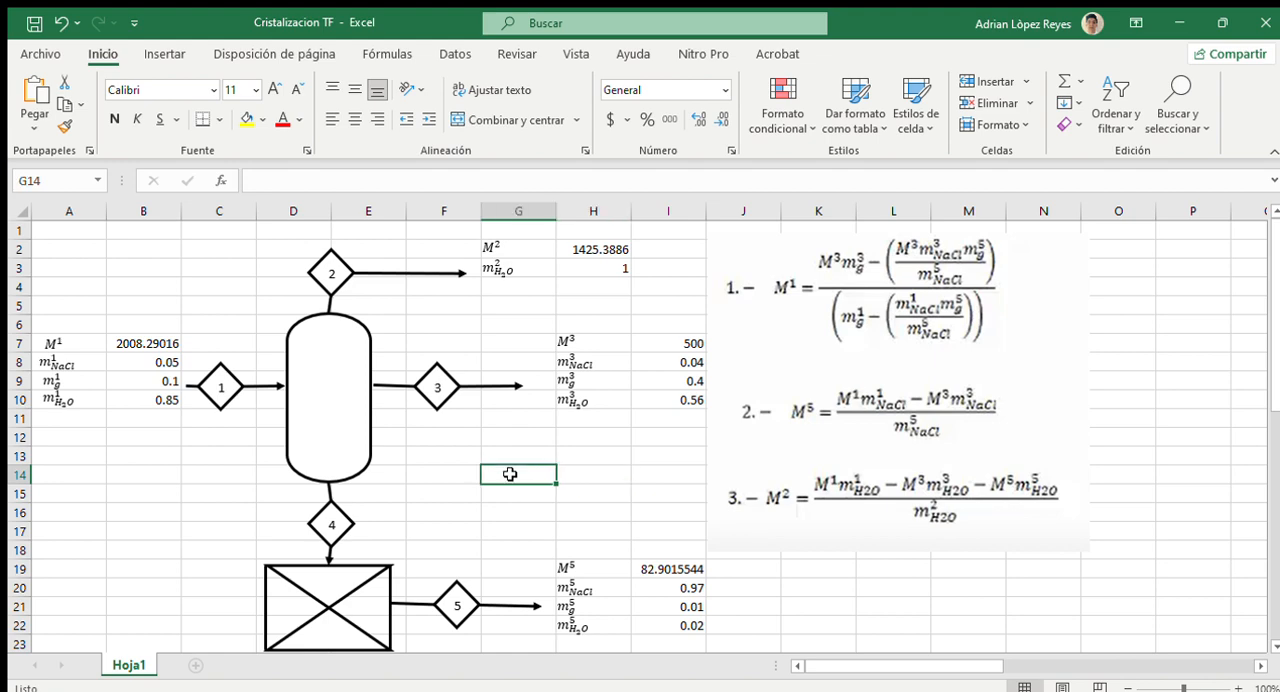